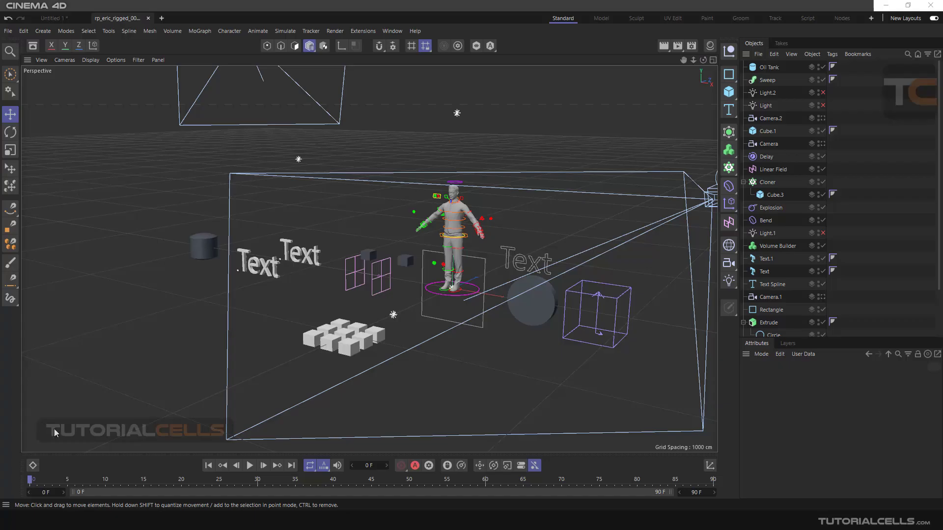
# Glance at the selection commands list, then set the selection filter to None.
pyautogui.click(95, 29)
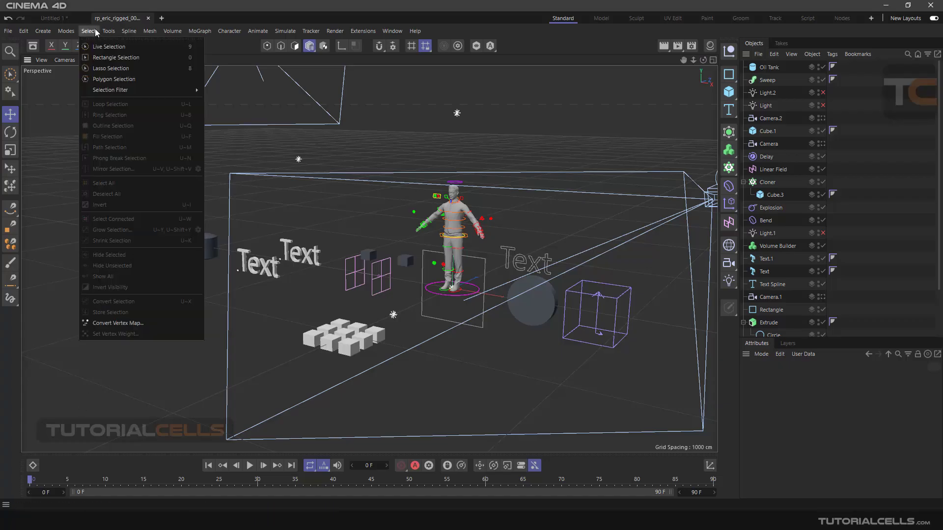
pyautogui.moveTo(95, 93)
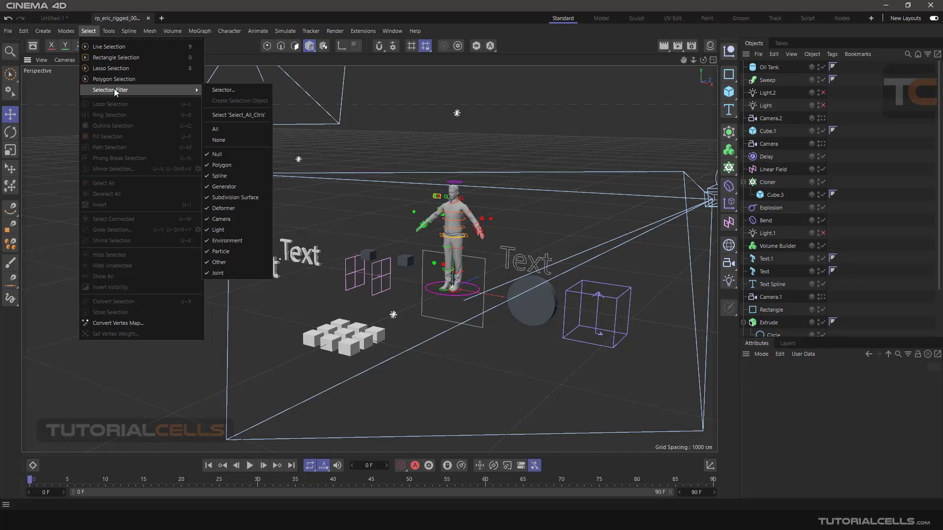
pyautogui.click(44, 96)
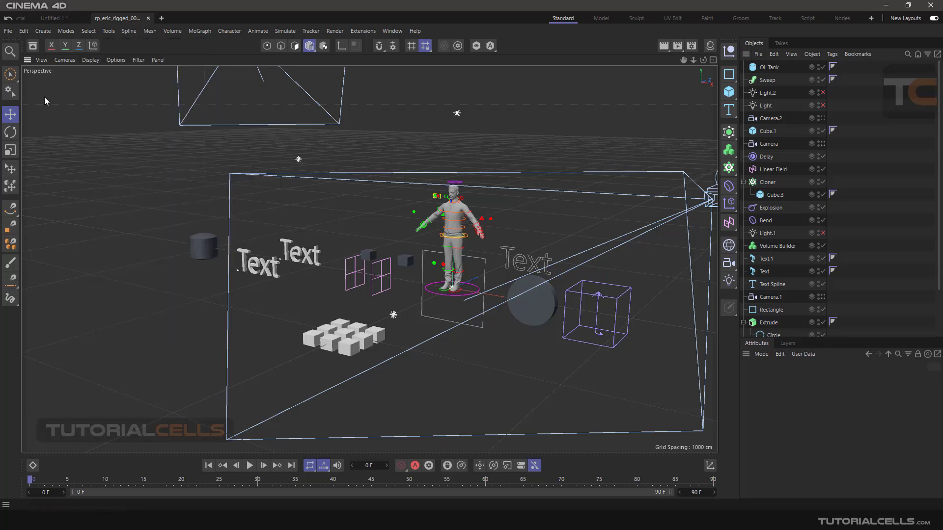
pyautogui.click(8, 90)
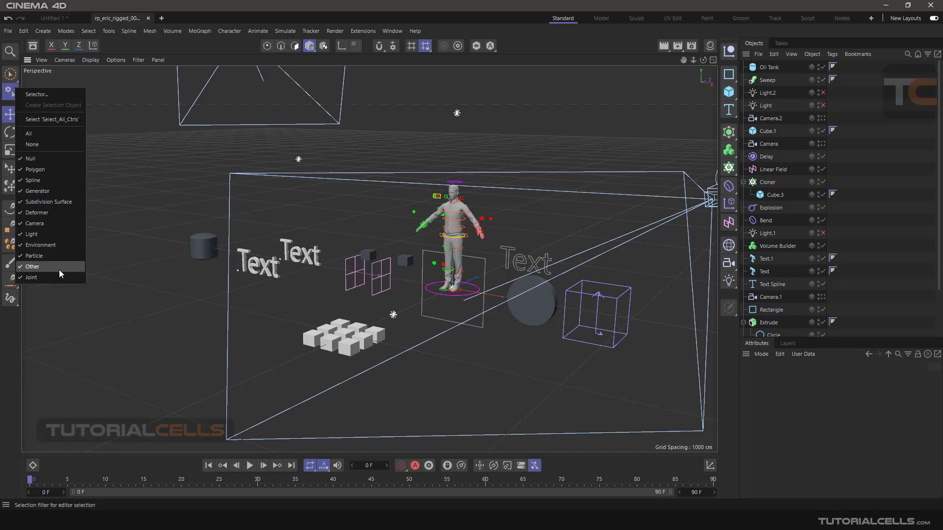
pyautogui.click(53, 144)
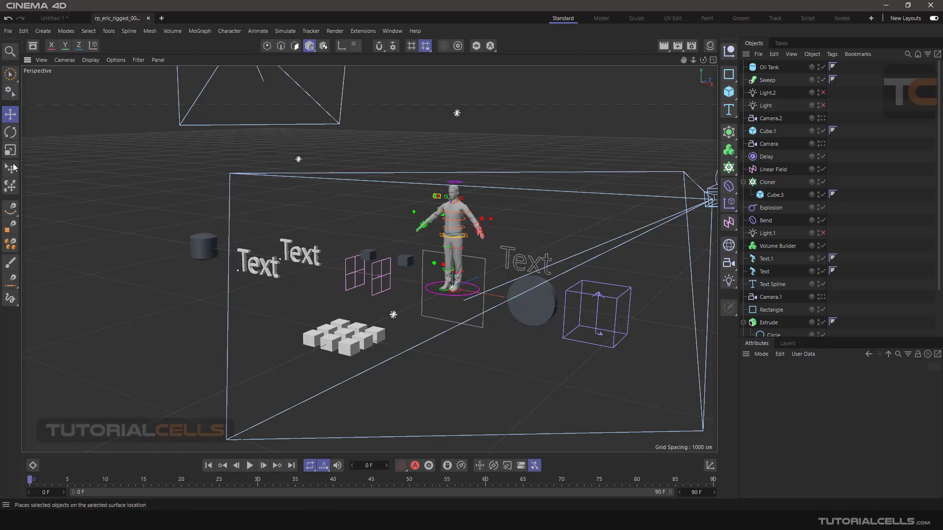
# Set the selection filter back to All, and select the cylinder and a Text object.
pyautogui.click(13, 93)
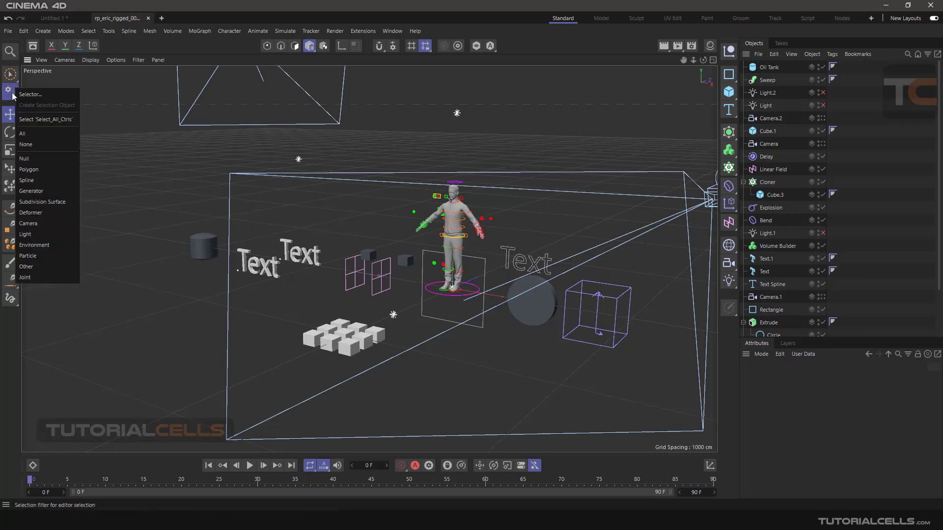
pyautogui.click(31, 134)
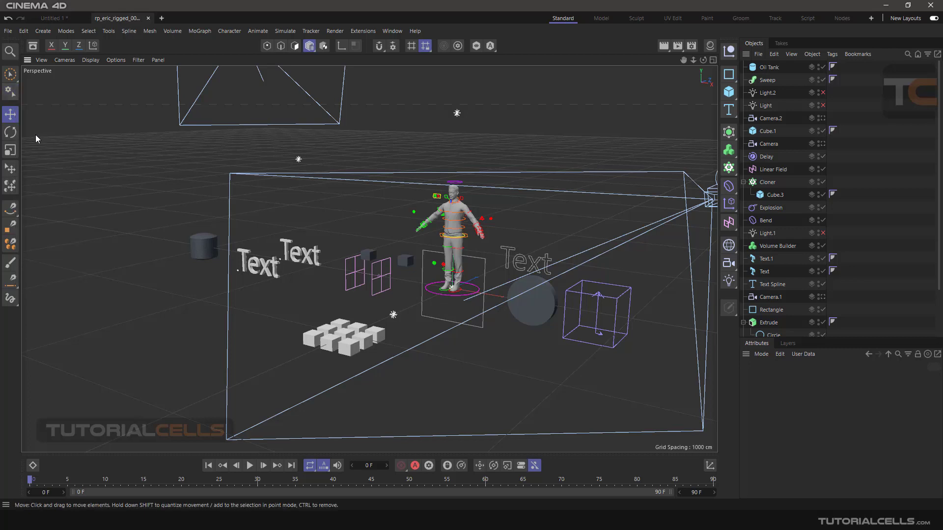
pyautogui.click(198, 242)
pyautogui.click(284, 262)
# Select the Linear Field and spine control, then restrict the selection filter to Spline only.
pyautogui.click(383, 271)
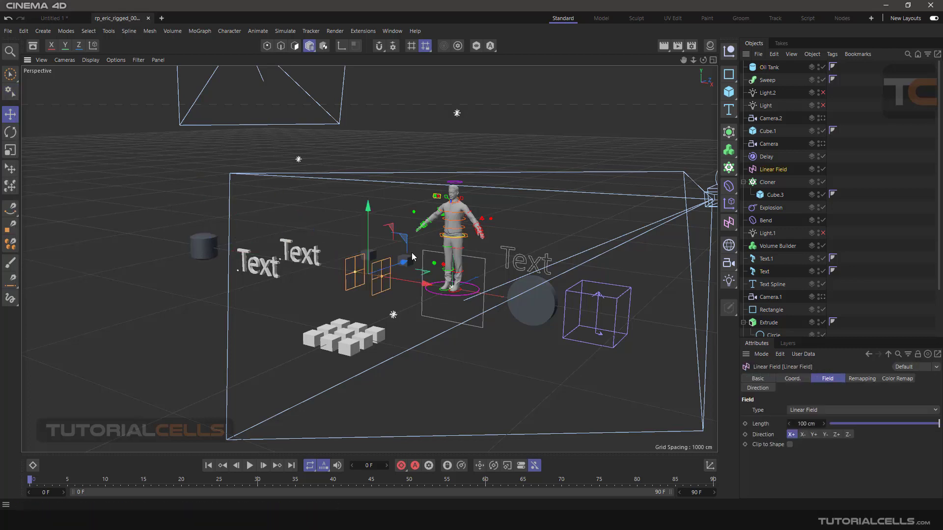
pyautogui.click(467, 219)
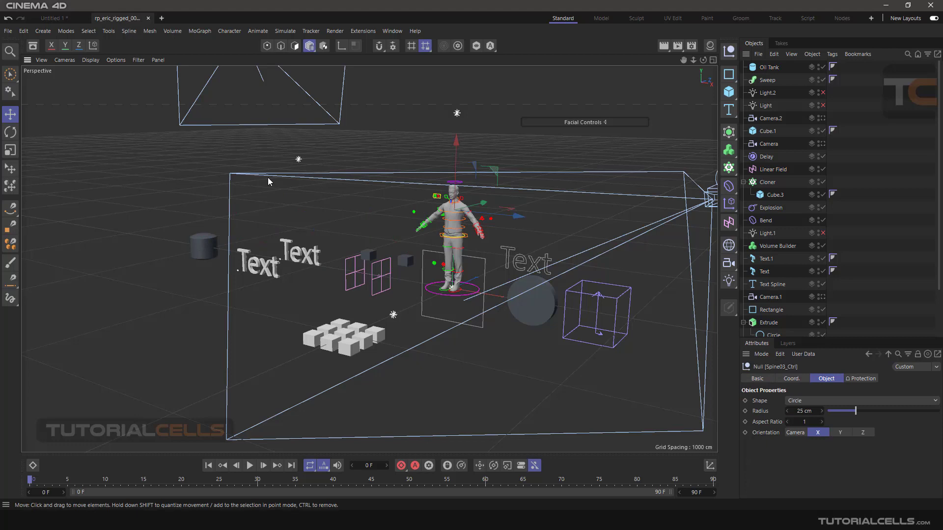
pyautogui.click(14, 96)
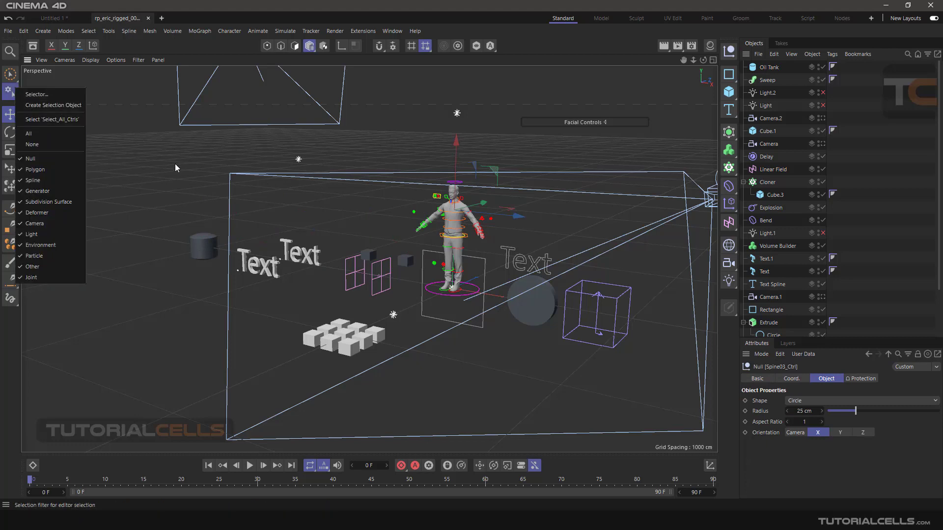
pyautogui.click(76, 145)
pyautogui.click(9, 91)
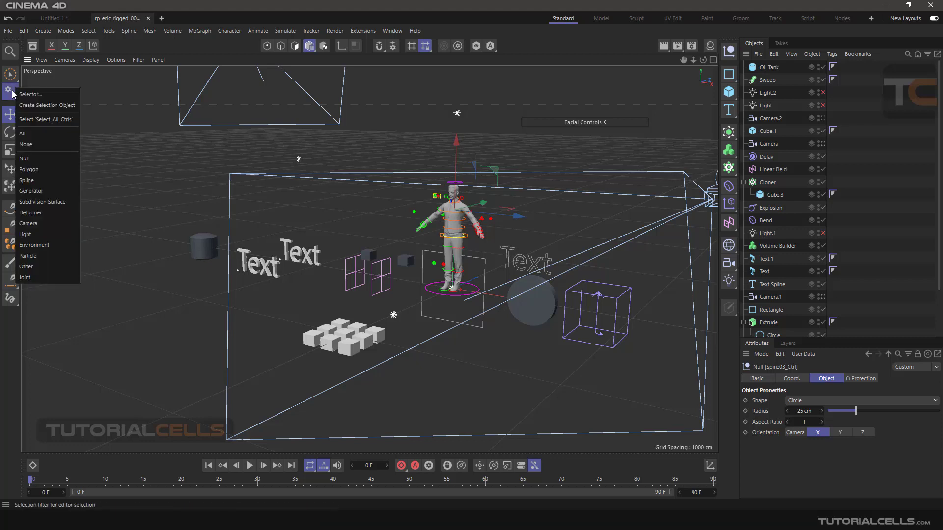
pyautogui.click(49, 181)
# Rectangle-select all splines, lift them slightly upward along Y, then deselect them.
pyautogui.keyDown('alt'); pyautogui.moveTo(155, 216); pyautogui.dragTo(120, 138); pyautogui.keyUp('alt')
pyautogui.click(9, 74)
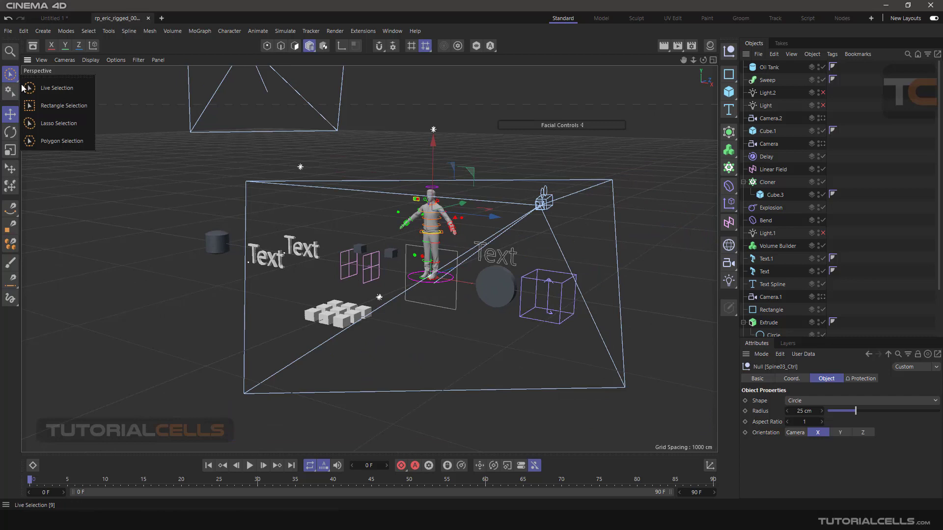
pyautogui.click(36, 105)
pyautogui.moveTo(135, 104); pyautogui.dragTo(694, 425)
pyautogui.moveTo(413, 165); pyautogui.dragTo(418, 157)
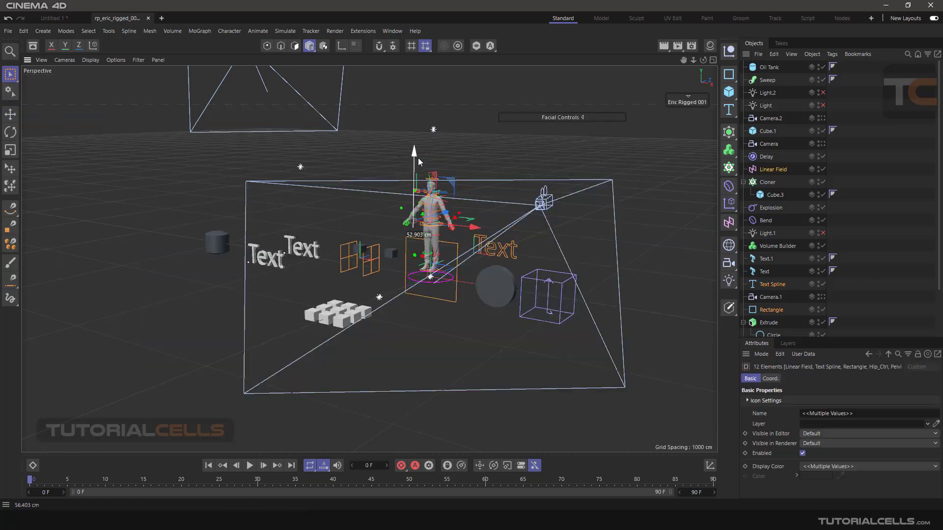
pyautogui.click(183, 203)
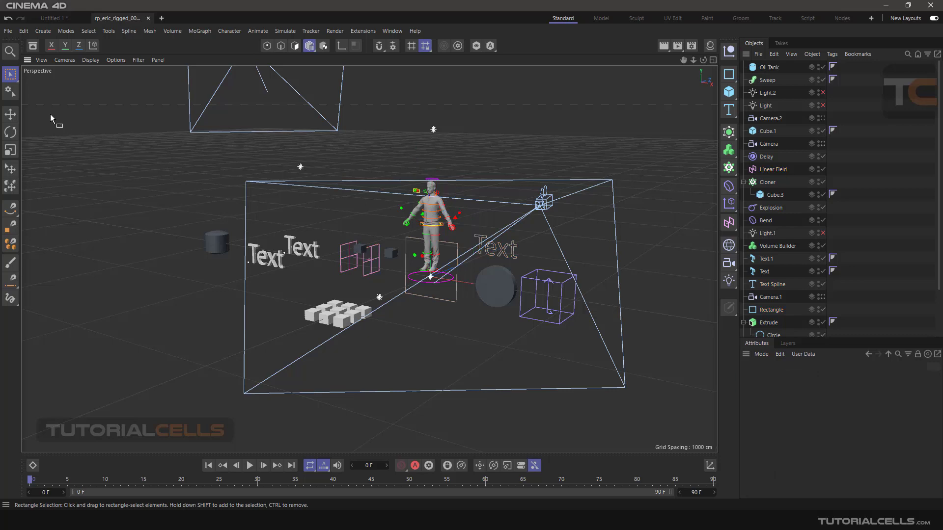
pyautogui.click(8, 92)
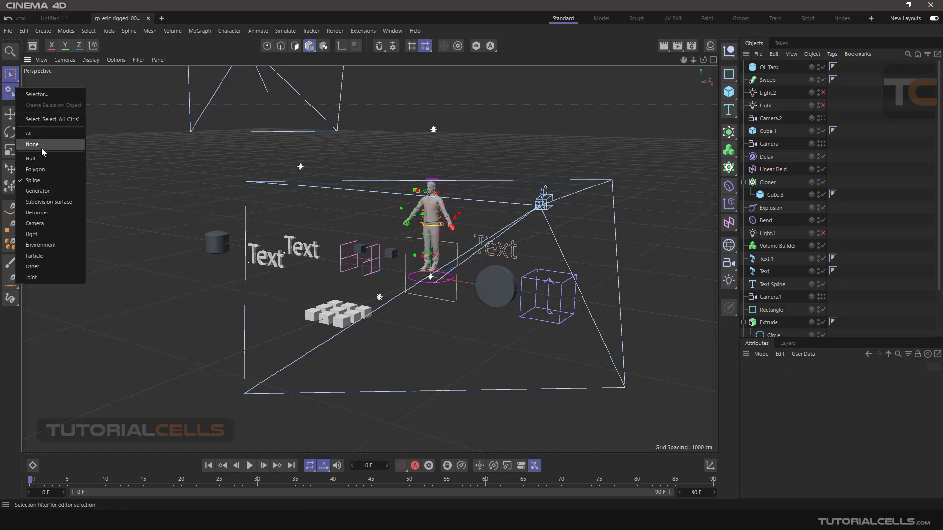
# Restrict the filter to Deformer and shift Linear Field and Bend down-left.
pyautogui.click(27, 177)
pyautogui.click(8, 93)
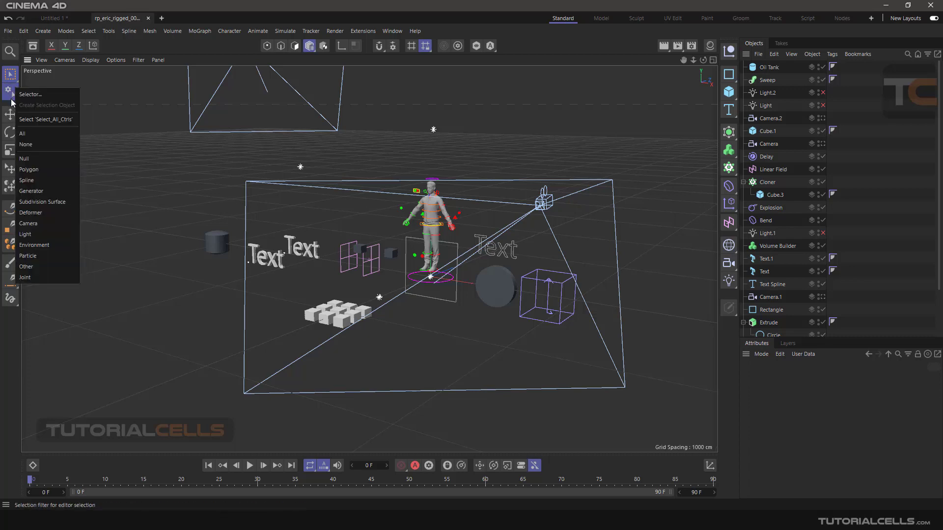
pyautogui.click(31, 212)
pyautogui.moveTo(183, 146); pyautogui.dragTo(684, 400)
pyautogui.moveTo(472, 254); pyautogui.dragTo(442, 282)
# Reset the selection filter to None, then back to All.
pyautogui.click(12, 95)
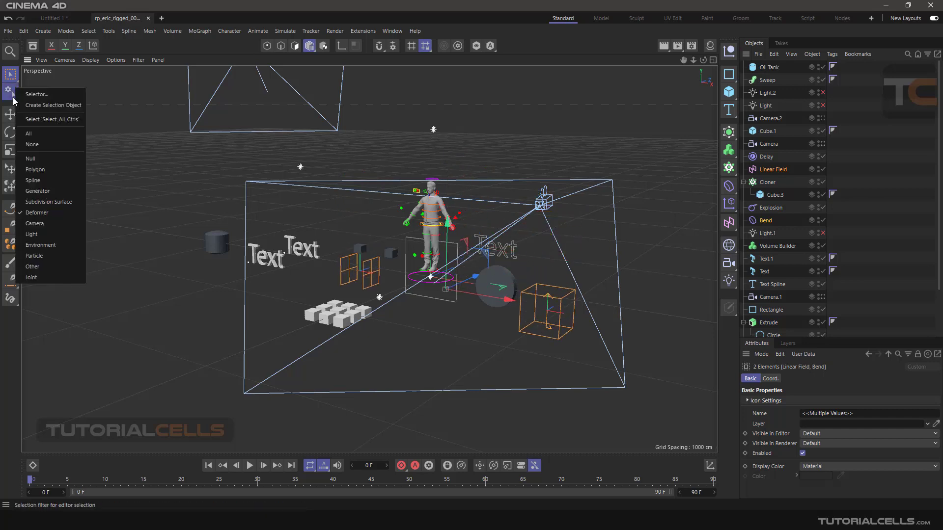
pyautogui.click(41, 140)
pyautogui.click(9, 92)
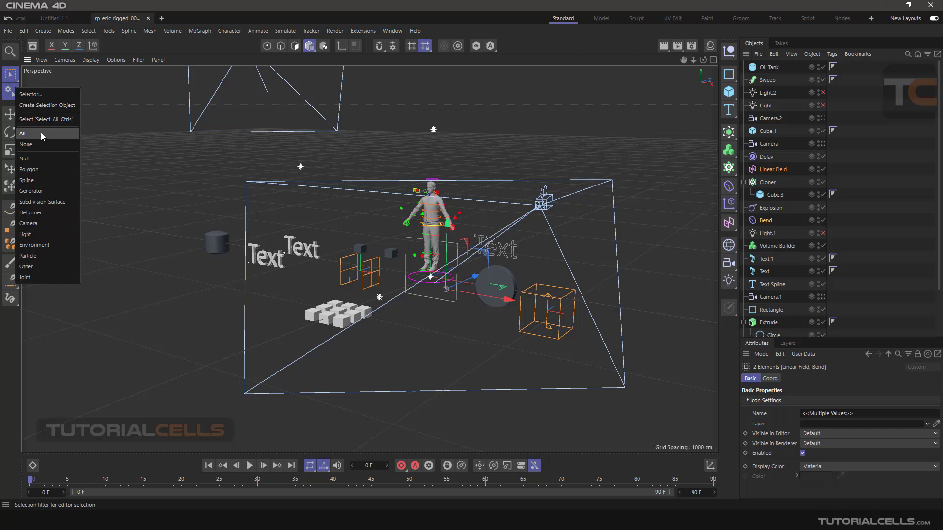
pyautogui.click(42, 134)
pyautogui.click(8, 95)
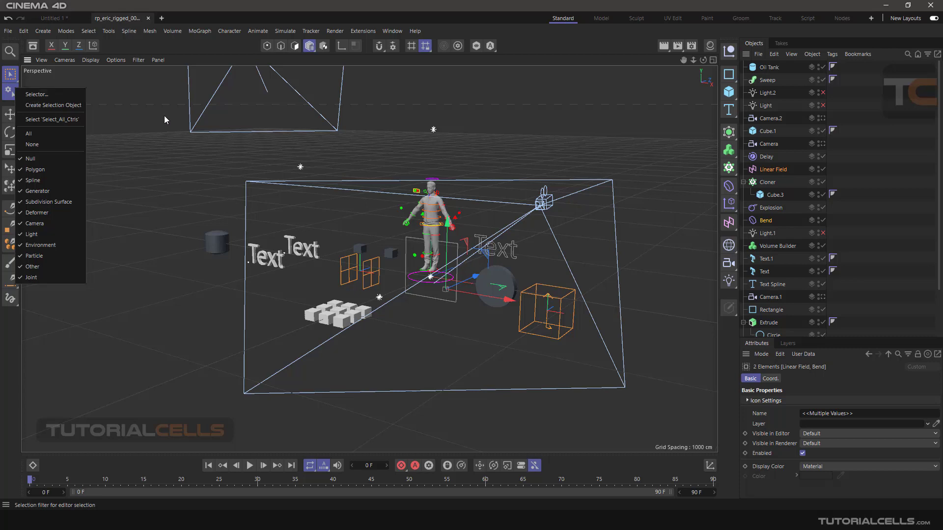
# Open the Selector dialog and toggle the Deformer type on its Objects tab.
pyautogui.click(60, 91)
pyautogui.moveTo(82, 85); pyautogui.dragTo(102, 137)
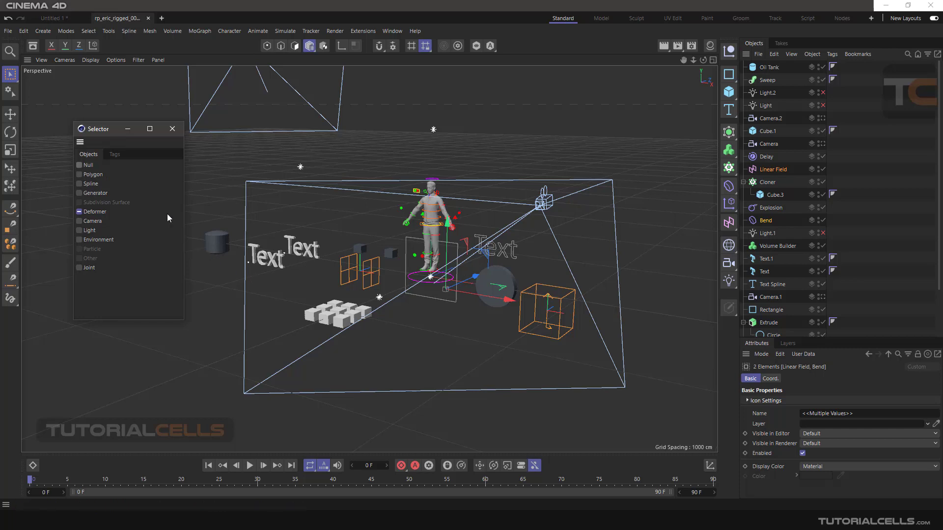
pyautogui.click(79, 213)
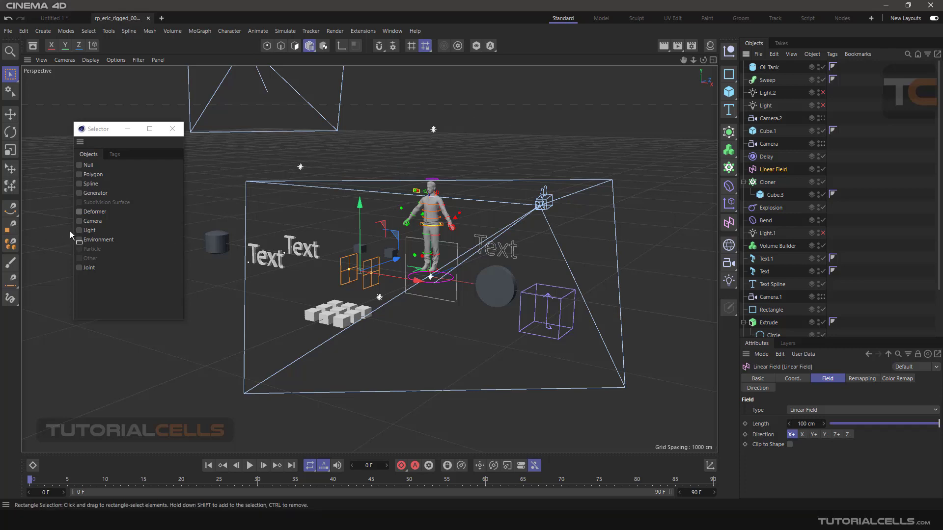
pyautogui.moveTo(96, 132); pyautogui.dragTo(93, 131)
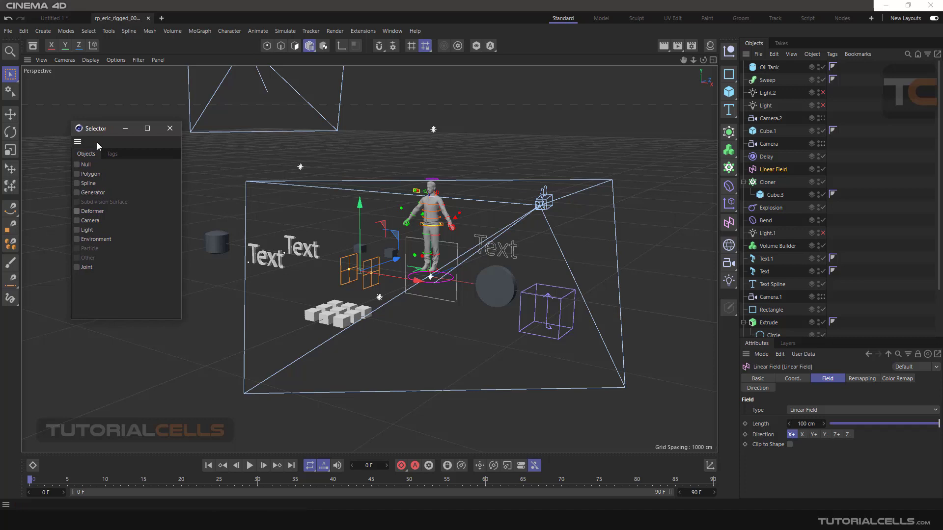
# Select every light via the Light type, nudge them, then deselect.
pyautogui.click(77, 229)
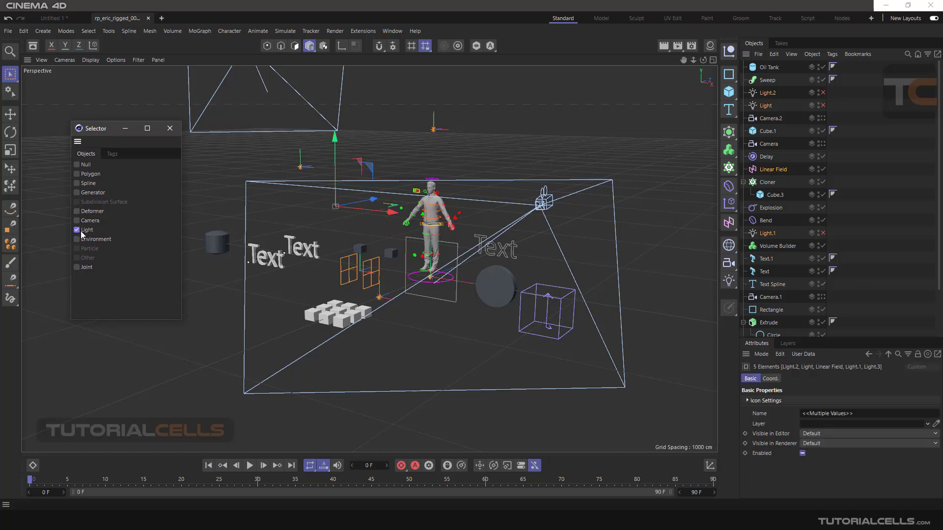
pyautogui.moveTo(334, 155); pyautogui.dragTo(344, 140)
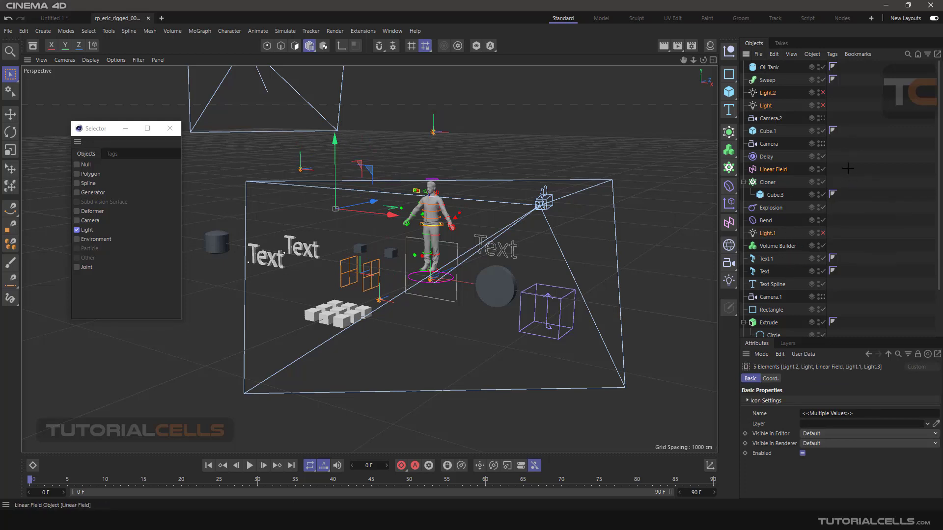
pyautogui.click(903, 190)
# Delete the Linear Field and reselect all four lights with Light.
pyautogui.click(772, 169)
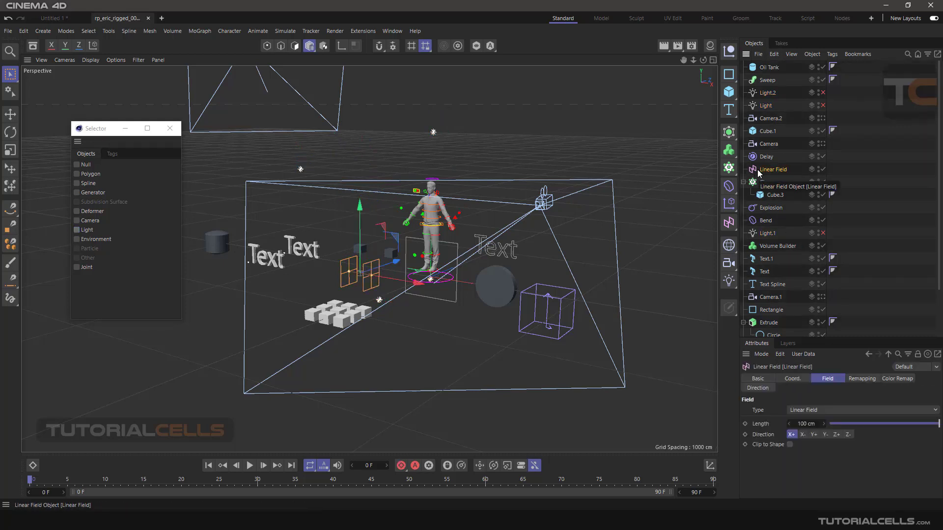
pyautogui.press('Delete')
pyautogui.click(77, 230)
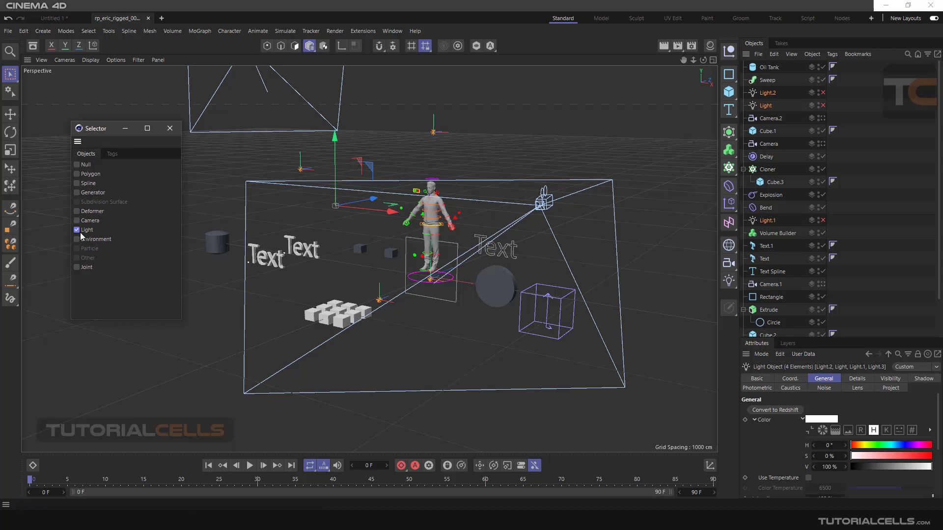
# Add a Hair Collider tag to the selected lights.
pyautogui.click(831, 54)
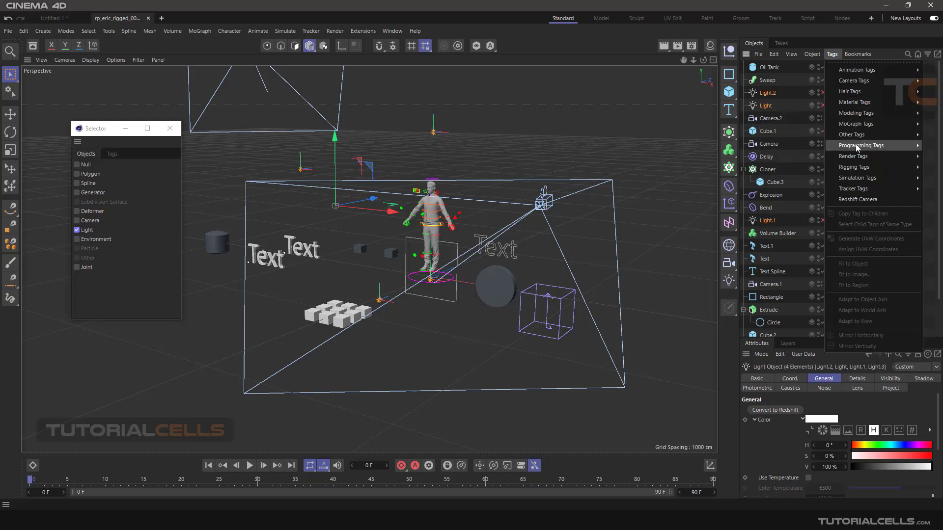
pyautogui.scroll(-3, 846, 202)
pyautogui.scroll(3, 883, 253)
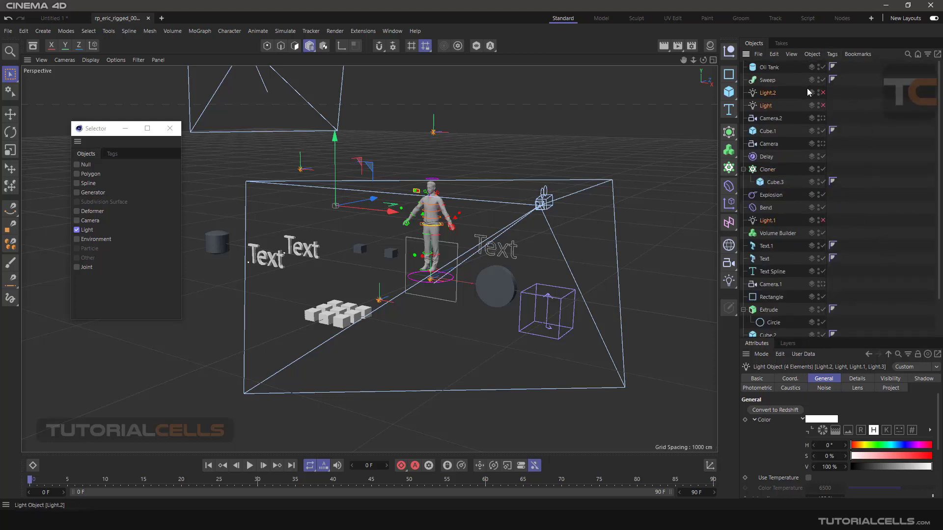
pyautogui.click(832, 54)
pyautogui.moveTo(845, 95)
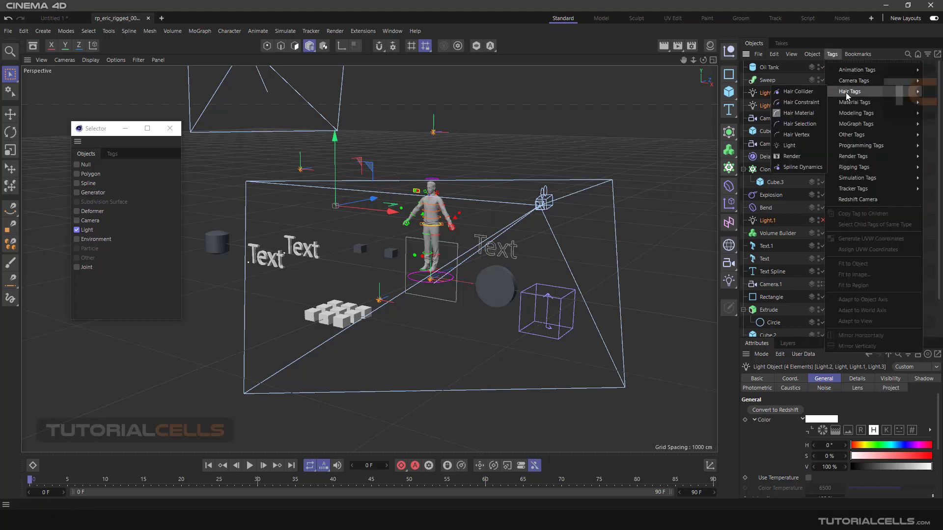
pyautogui.click(798, 91)
# Add a Character Component tag to the lights, then clear the selection.
pyautogui.click(831, 54)
pyautogui.moveTo(861, 170)
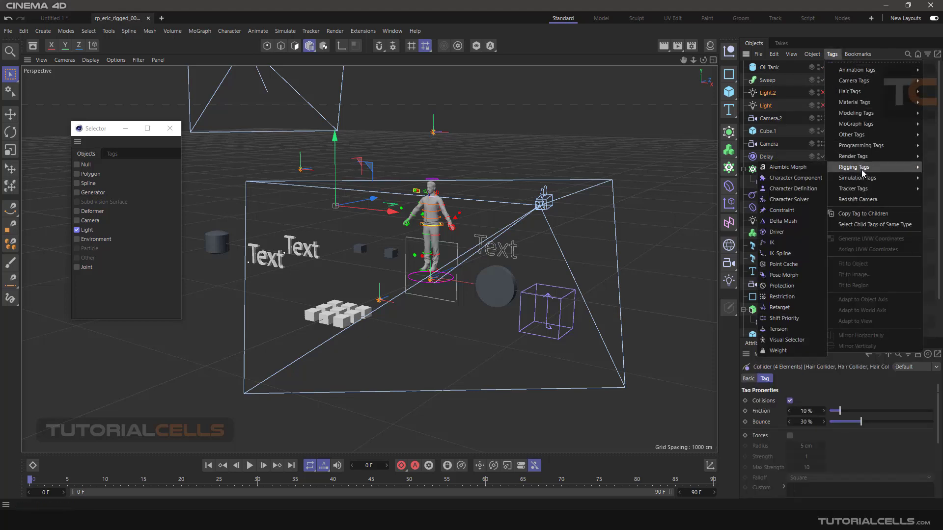
pyautogui.click(794, 175)
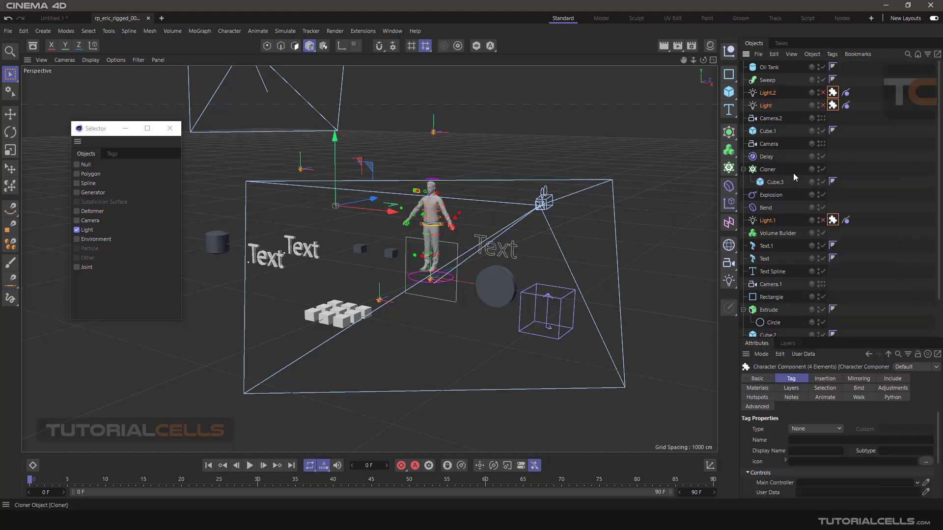
pyautogui.click(881, 173)
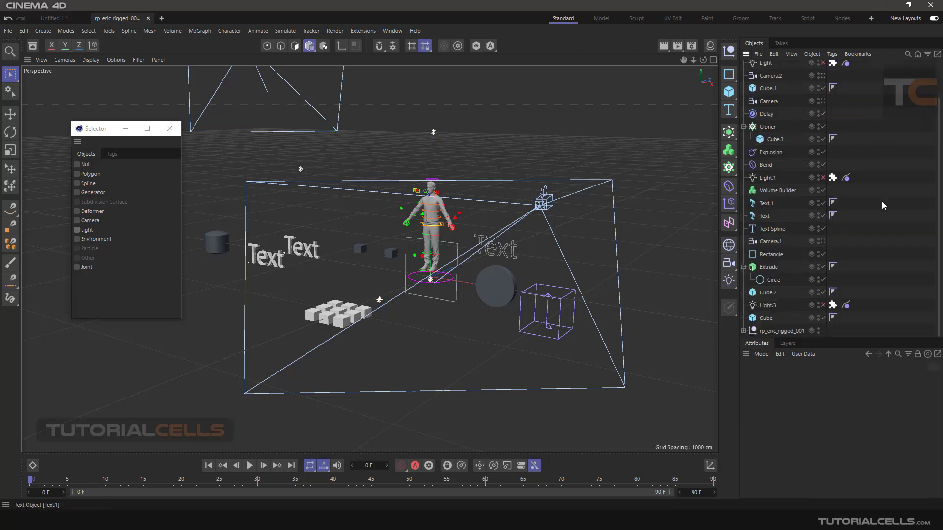
# On the Selector's Tags tab, untick Restrict to Active Objects and select all Material tags.
pyautogui.click(112, 153)
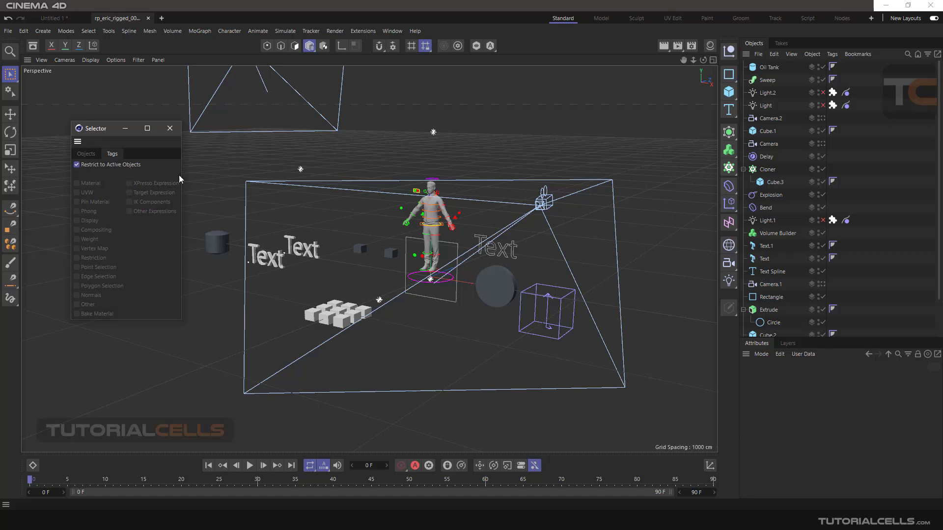
pyautogui.click(767, 106)
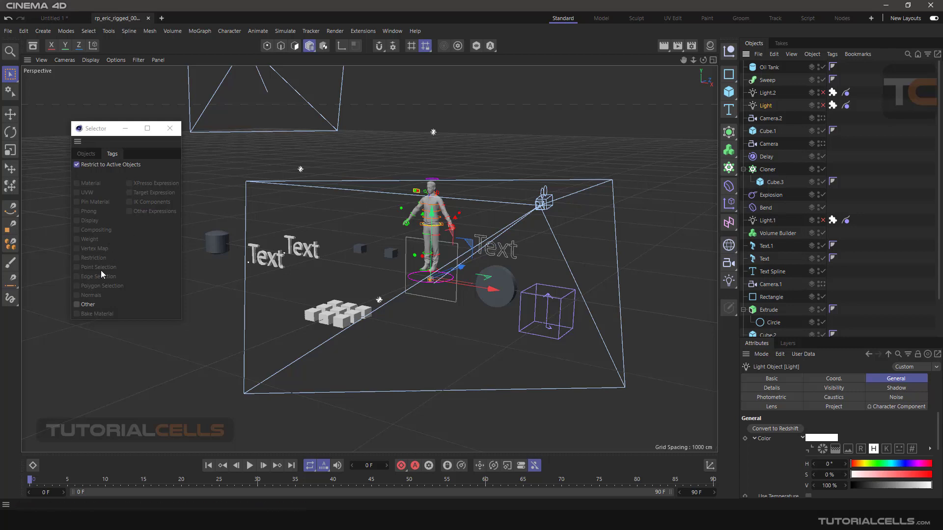
pyautogui.click(77, 165)
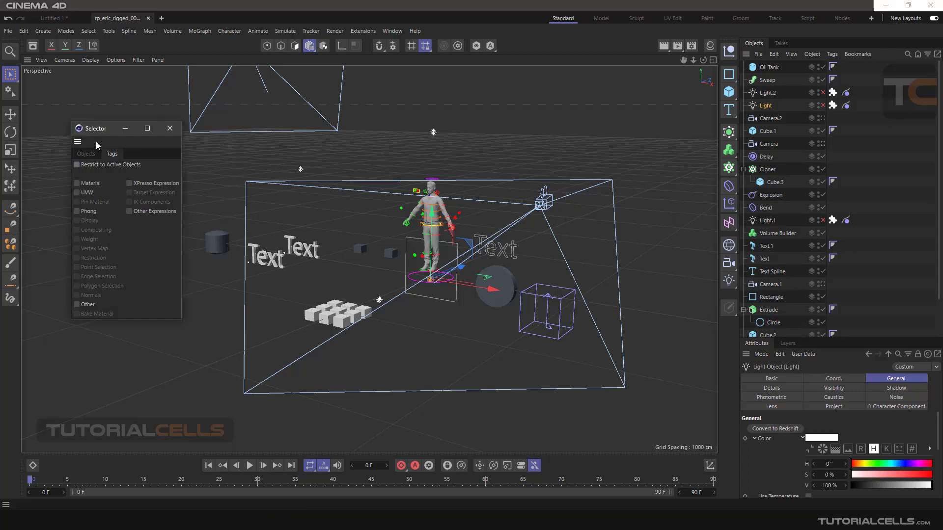
pyautogui.moveTo(102, 131); pyautogui.dragTo(98, 130)
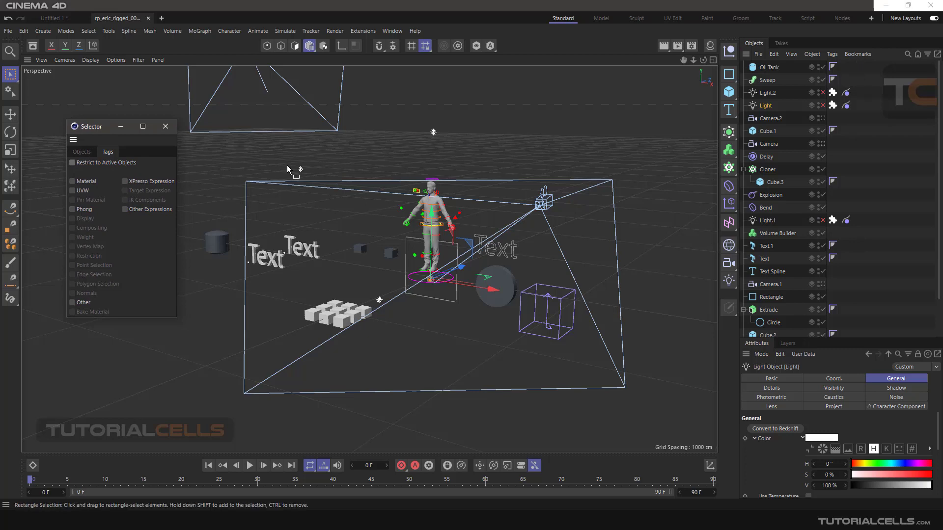
pyautogui.click(72, 181)
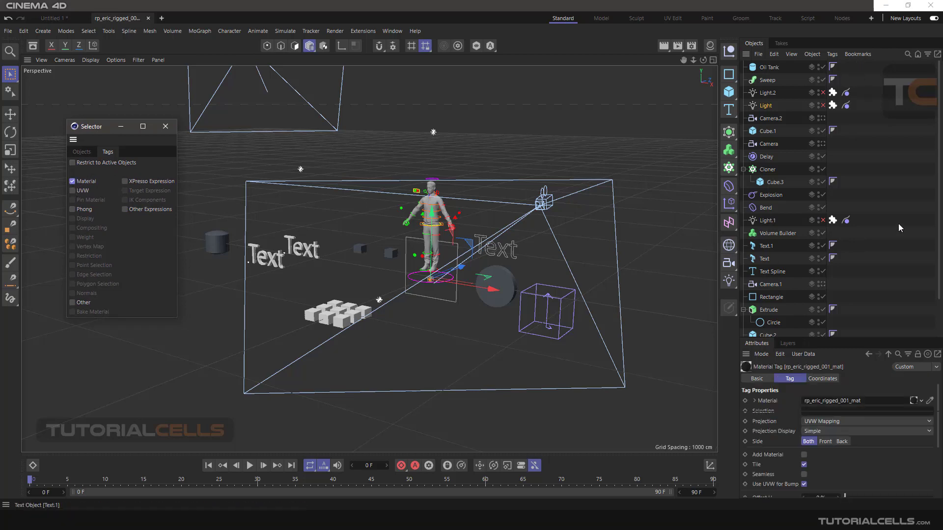
# Deselect the material tags and select all ten Phong tags instead.
pyautogui.scroll(-3, 899, 228)
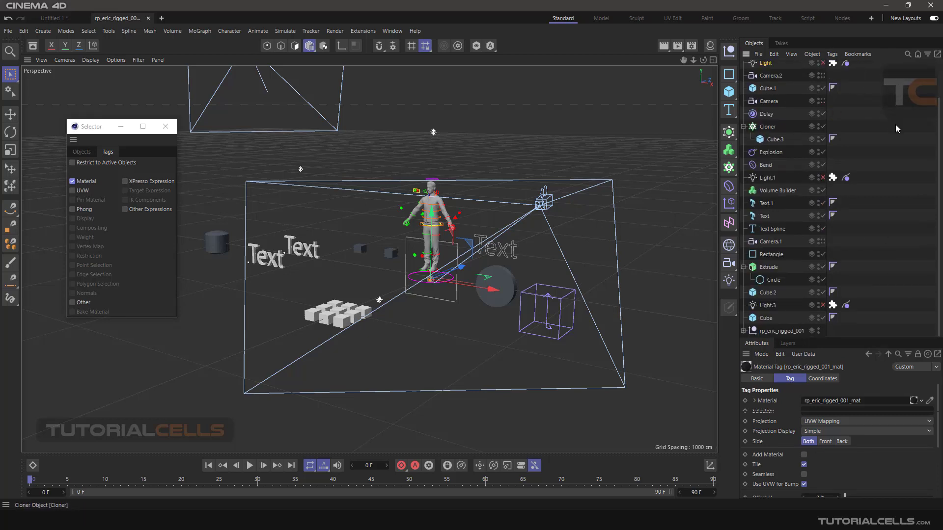
pyautogui.moveTo(902, 117); pyautogui.dragTo(823, 208)
pyautogui.click(864, 167)
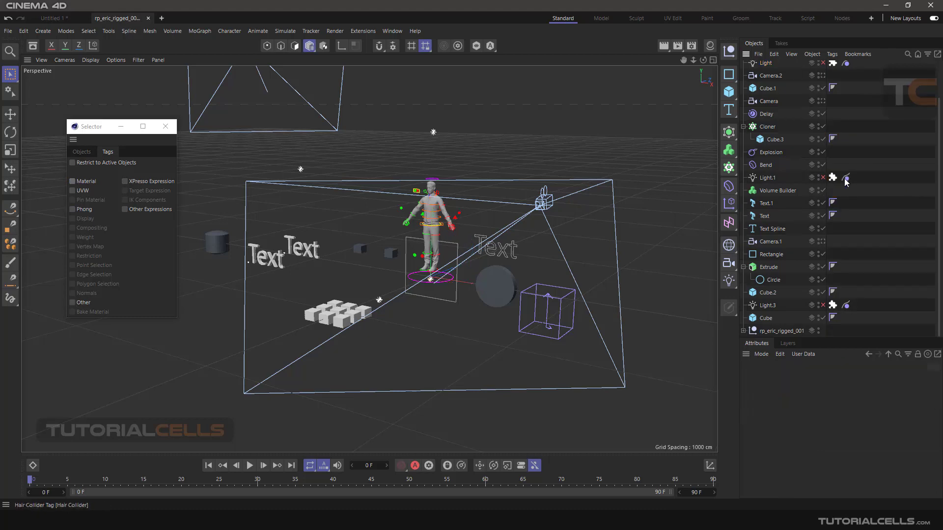
pyautogui.click(74, 208)
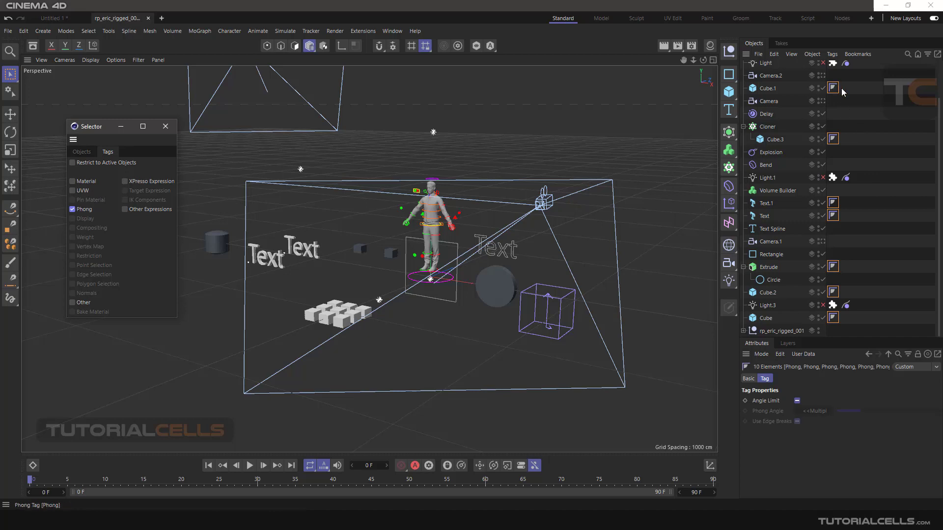
pyautogui.scroll(3, 893, 221)
pyautogui.scroll(-3, 893, 221)
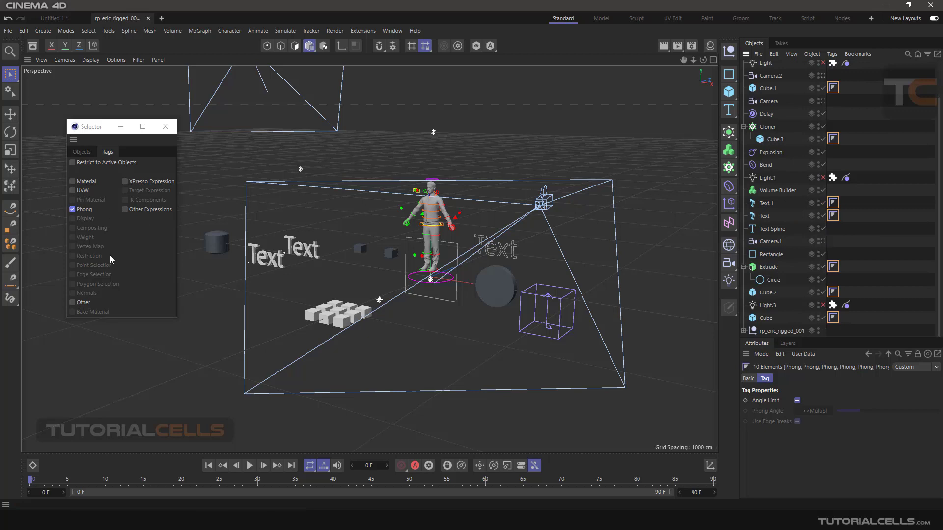
# Clear the Phong tags, then on the Objects tab toggle Null and tick Camera.
pyautogui.click(72, 210)
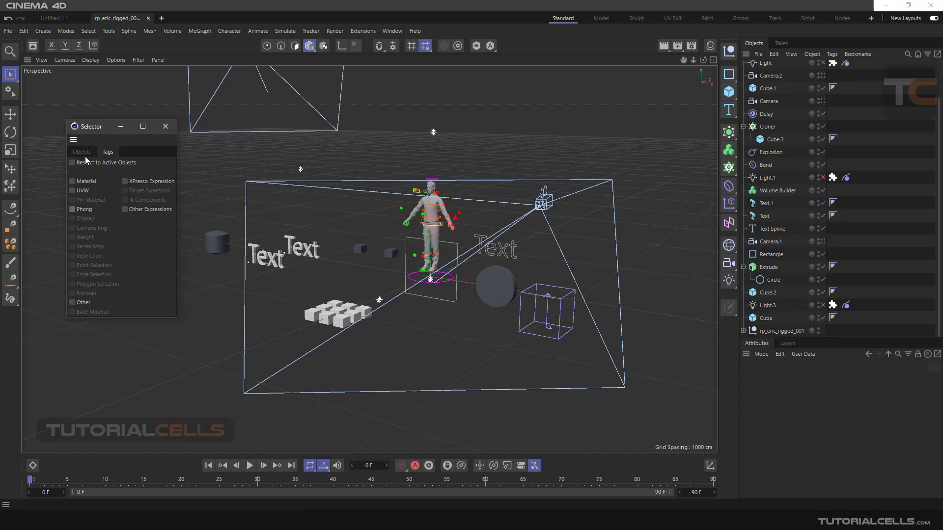
pyautogui.click(83, 152)
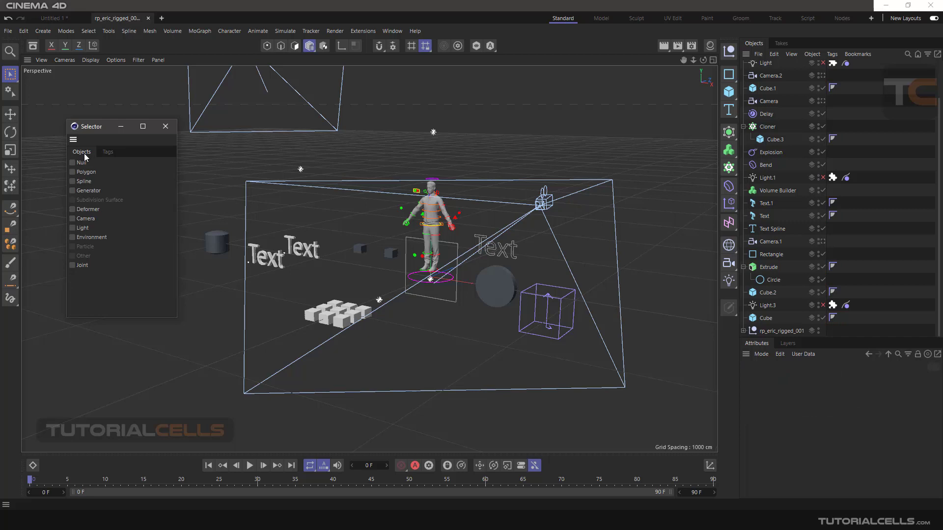
pyautogui.click(72, 166)
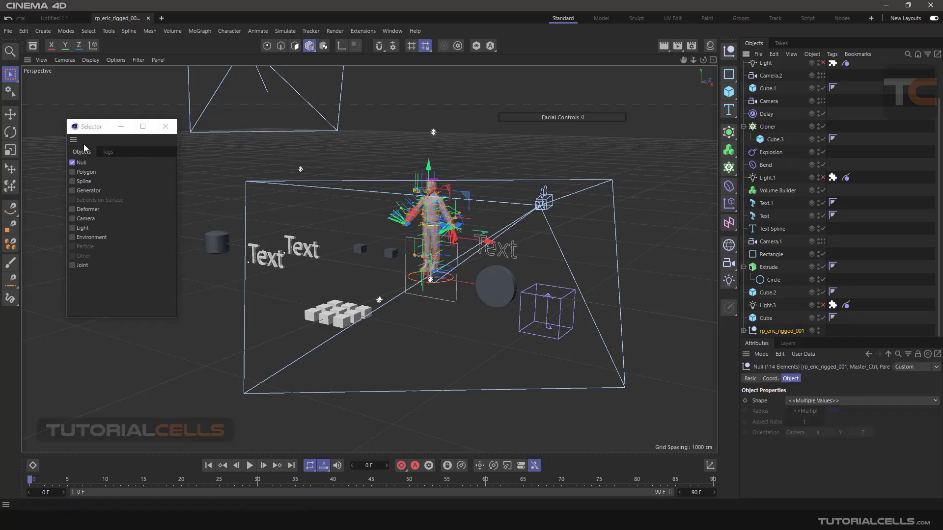
pyautogui.click(73, 167)
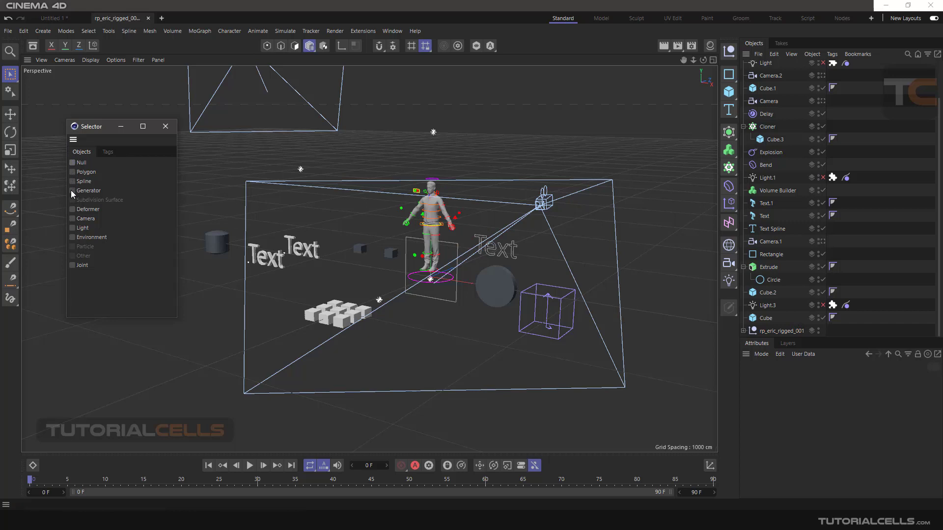
pyautogui.click(72, 218)
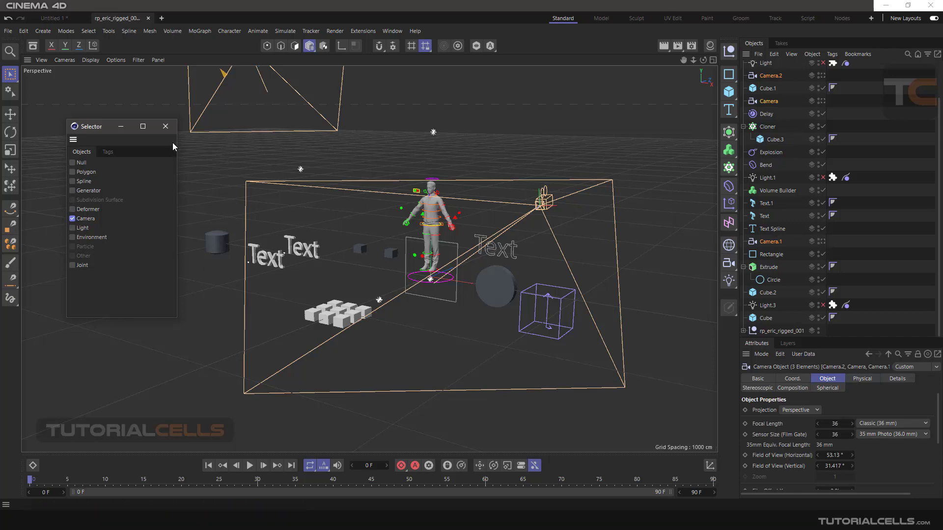
pyautogui.moveTo(95, 132); pyautogui.dragTo(386, 109)
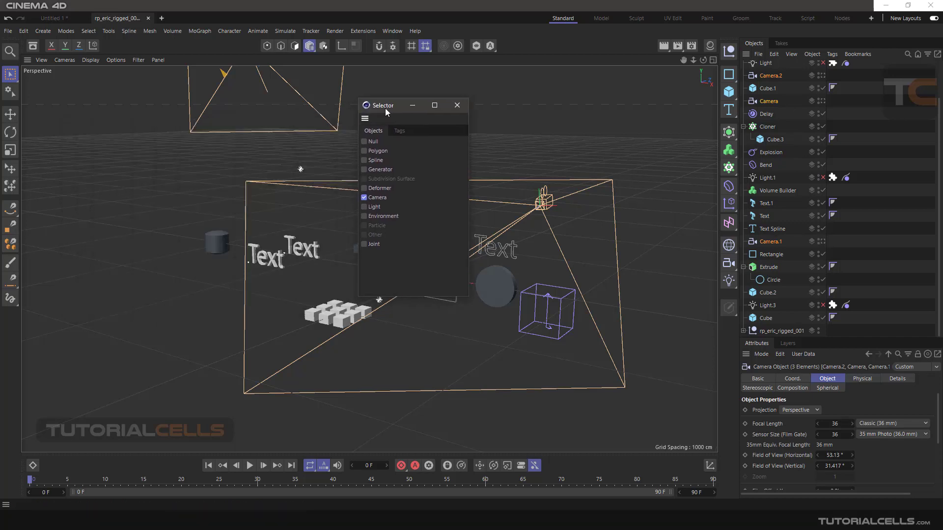
# Store Camera.2, Camera and Camera.1 in a new Selection Object.
pyautogui.click(9, 93)
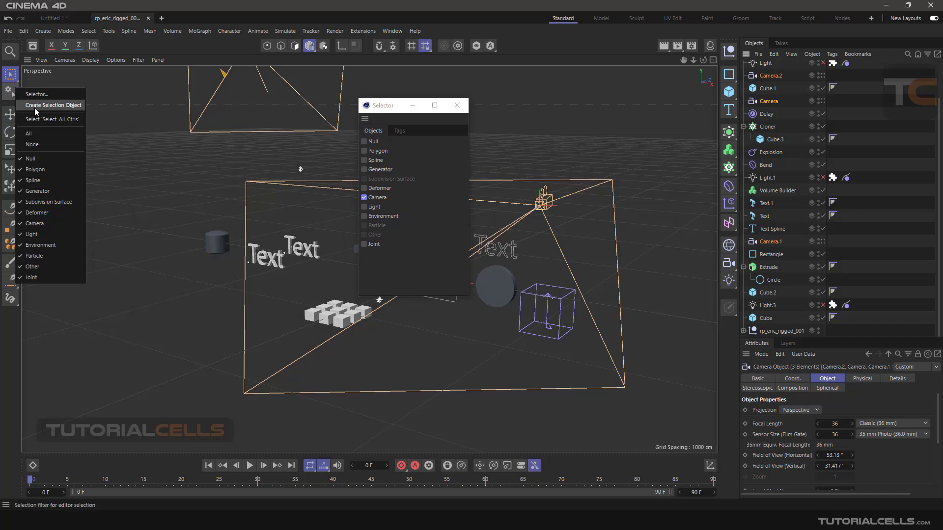
pyautogui.click(388, 109)
pyautogui.moveTo(388, 109); pyautogui.dragTo(114, 131)
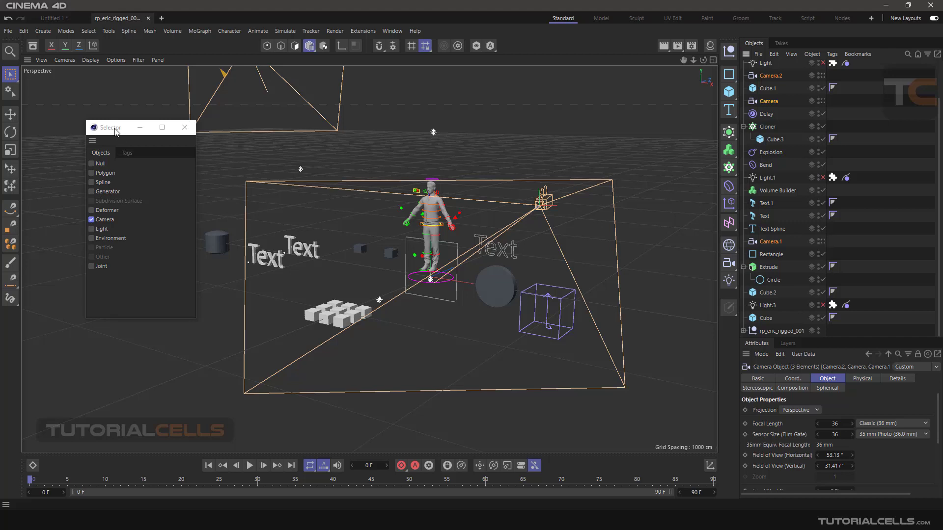
pyautogui.moveTo(115, 131); pyautogui.dragTo(122, 130)
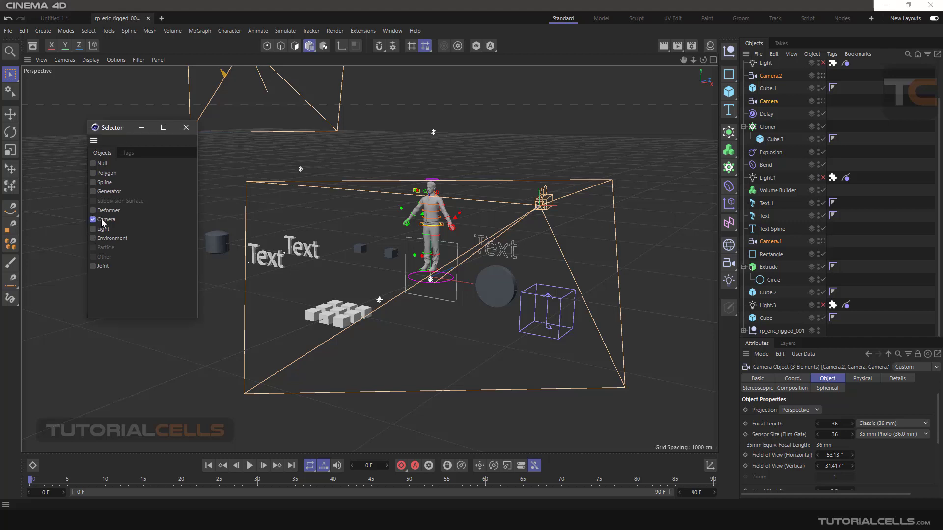
pyautogui.click(9, 92)
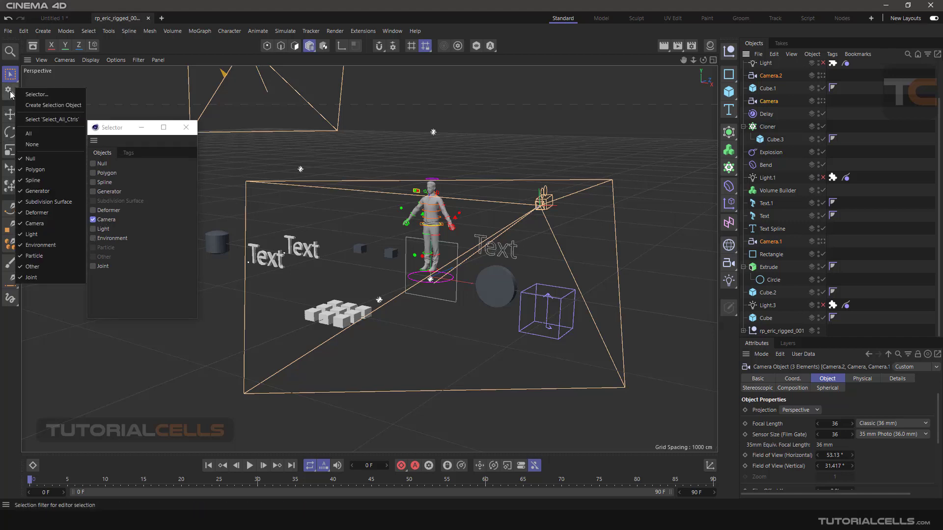
pyautogui.click(39, 105)
pyautogui.scroll(3, 771, 109)
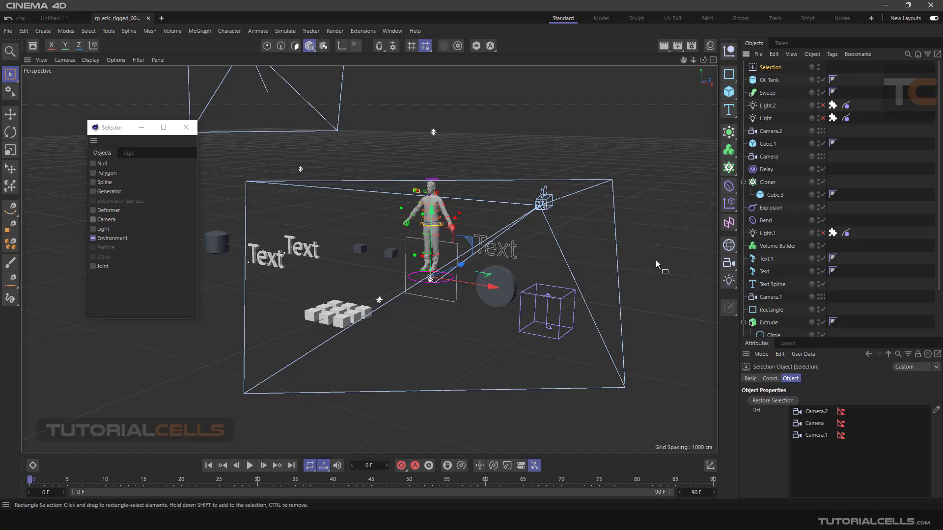
# Close the Selector and restore the Selection object to reselect the three cameras.
pyautogui.click(186, 128)
pyautogui.press('e')
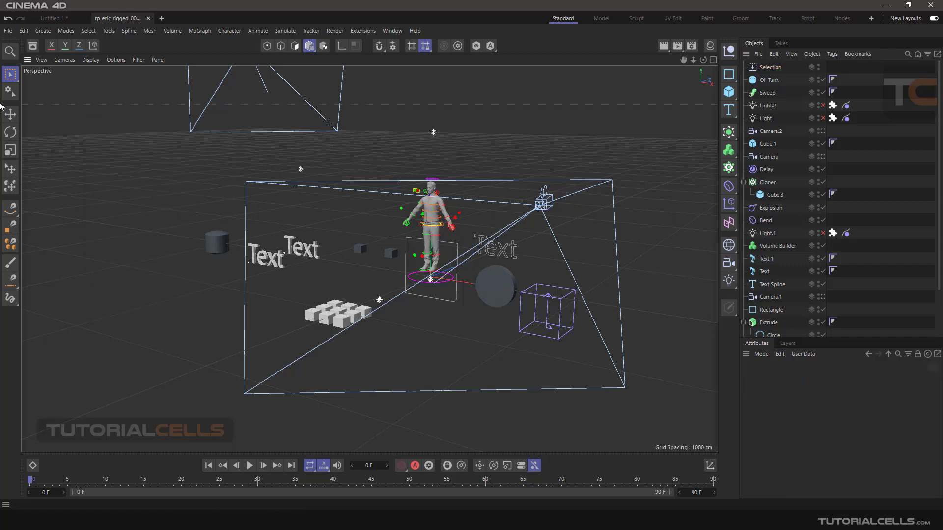
pyautogui.scroll(-2, 267, 183)
pyautogui.scroll(2, 356, 201)
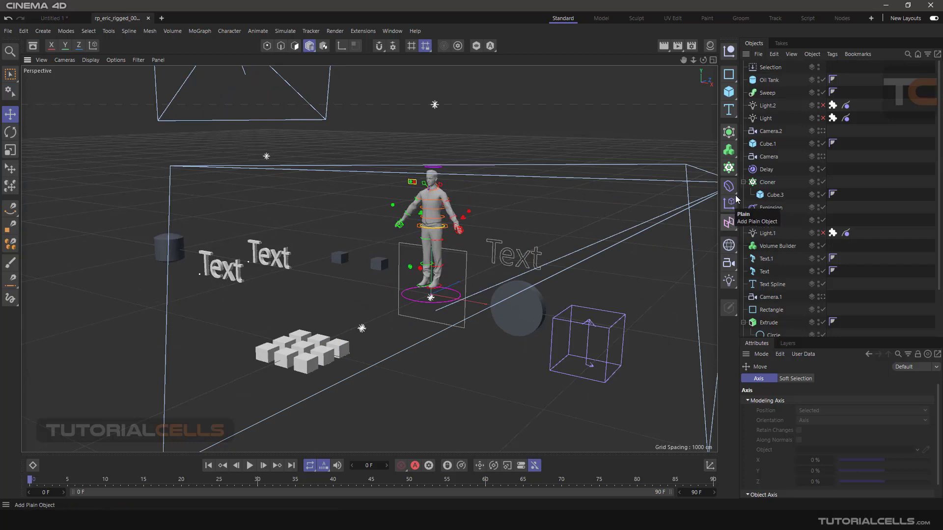
pyautogui.doubleClick(754, 68)
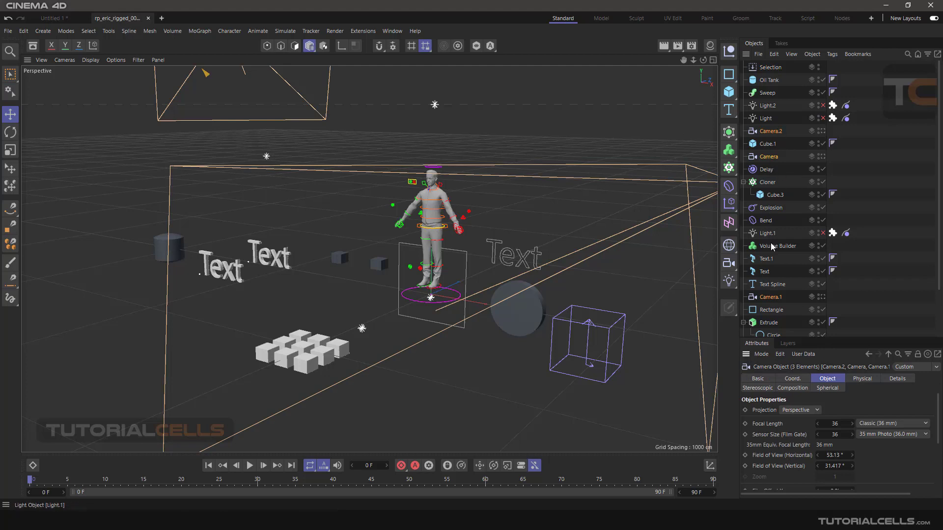
pyautogui.click(770, 69)
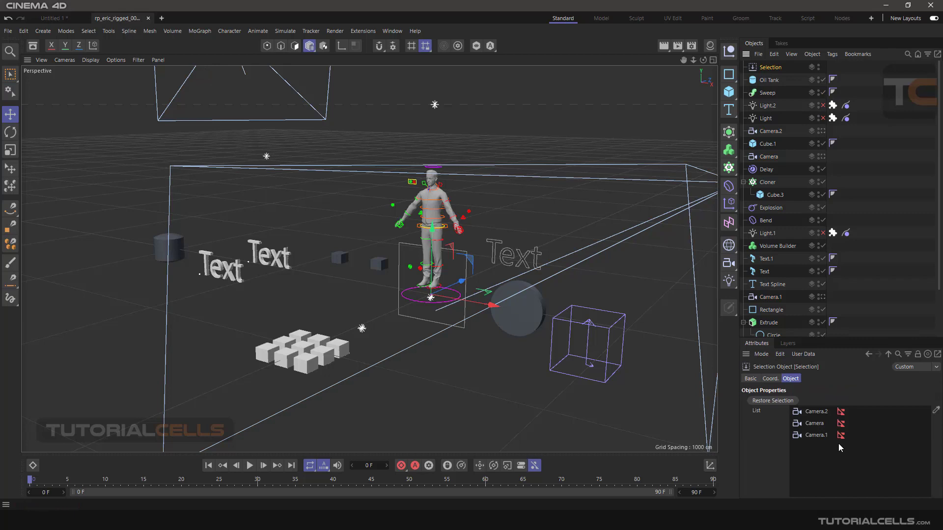
pyautogui.click(772, 401)
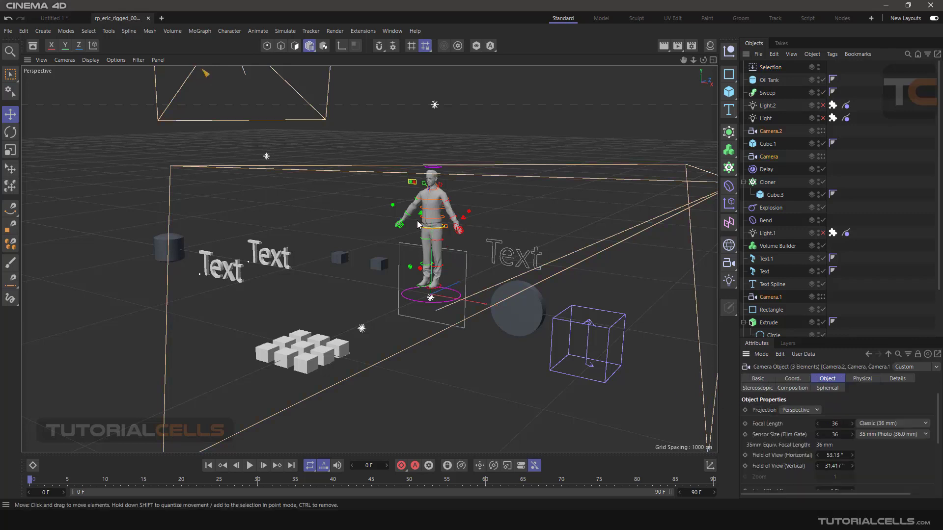
# Add a new camera, Camera.3, to the scene.
pyautogui.scroll(-6, 418, 224)
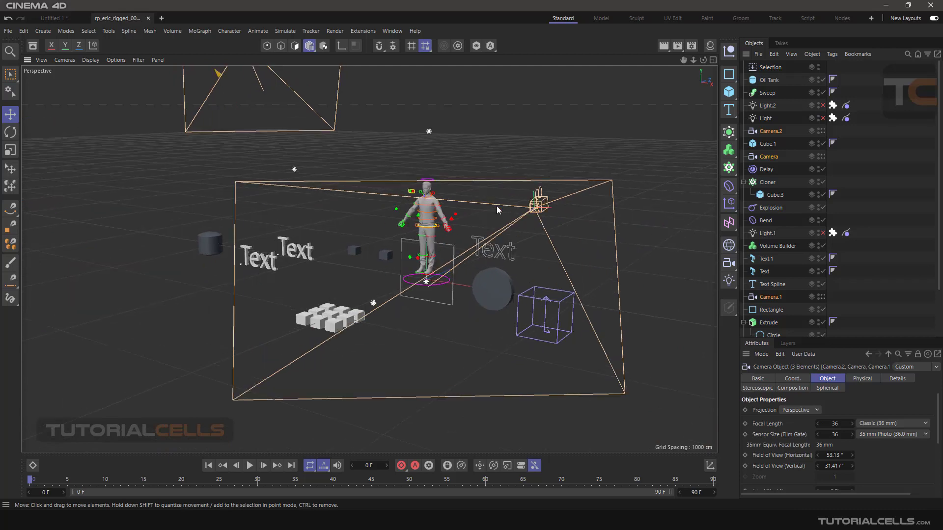
pyautogui.click(764, 68)
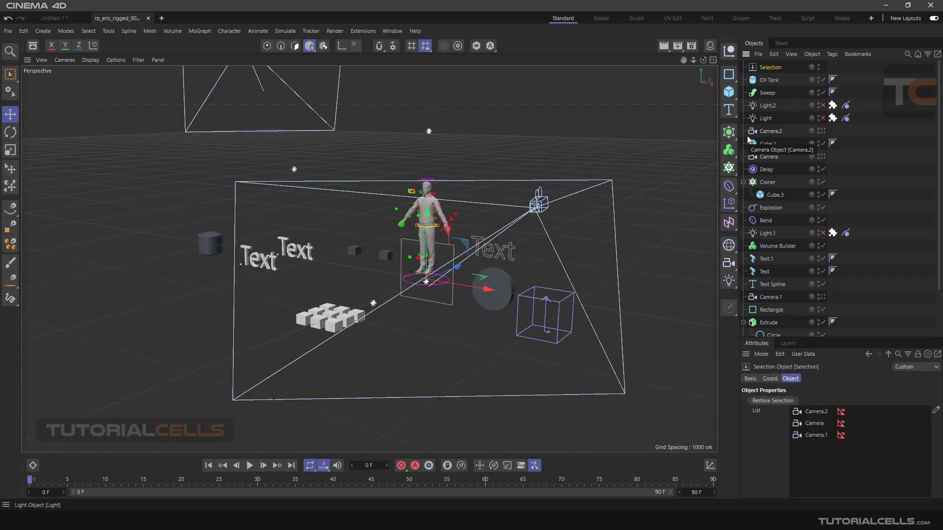
pyautogui.click(728, 268)
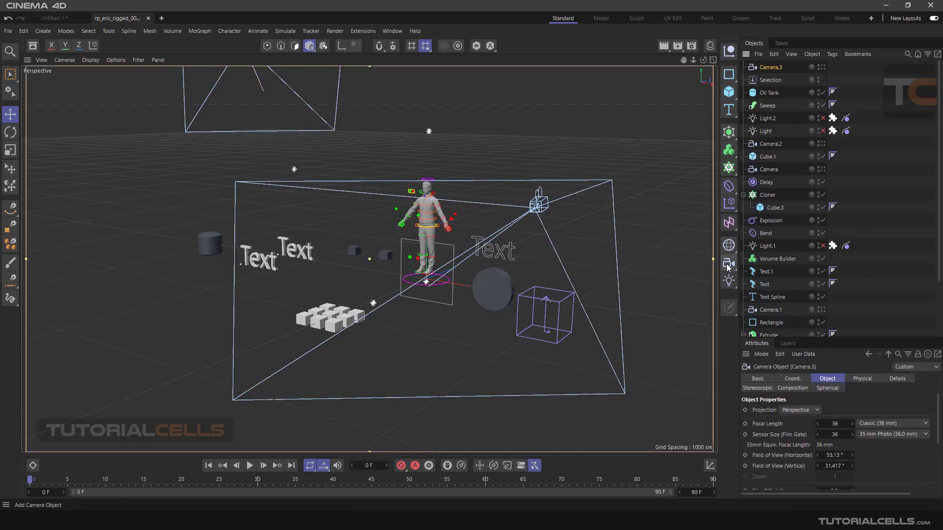
# Drag Camera.3 into the Selection object's List so it stores all four cameras.
pyautogui.click(771, 82)
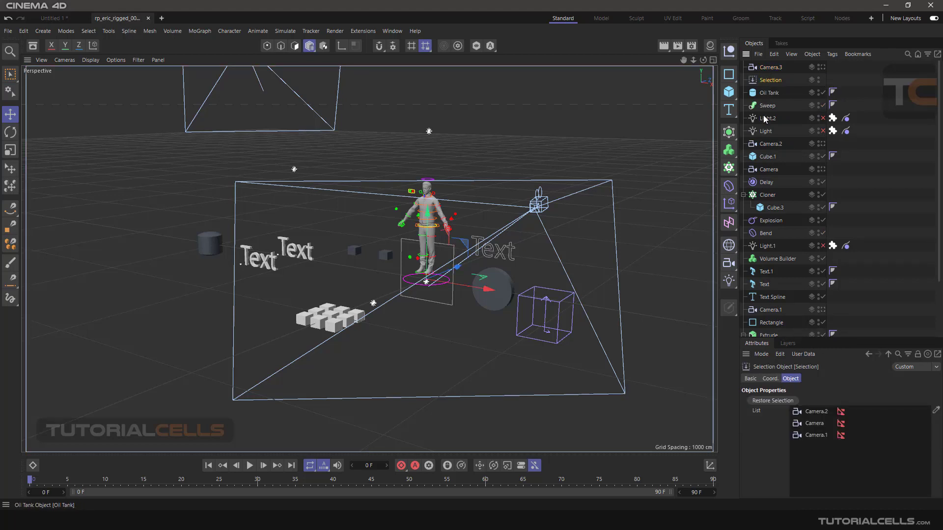
pyautogui.moveTo(771, 69); pyautogui.dragTo(840, 445)
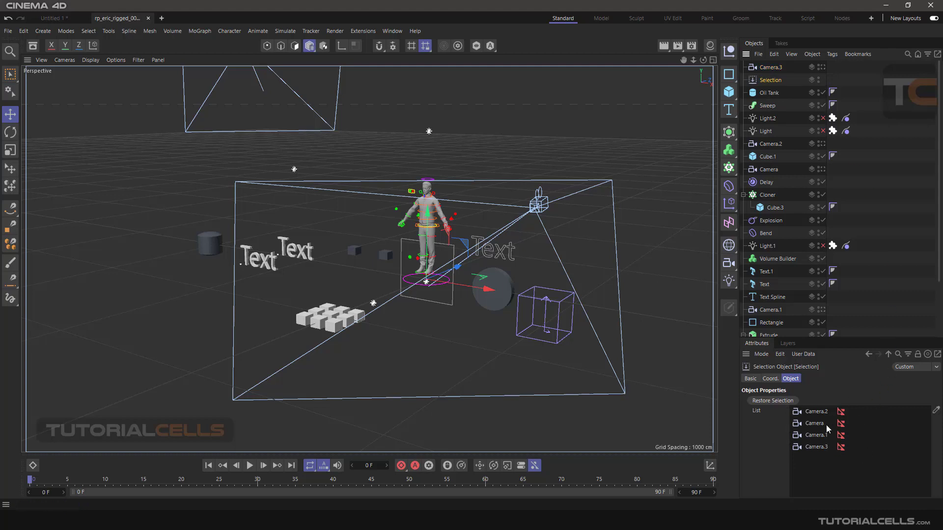
pyautogui.doubleClick(751, 81)
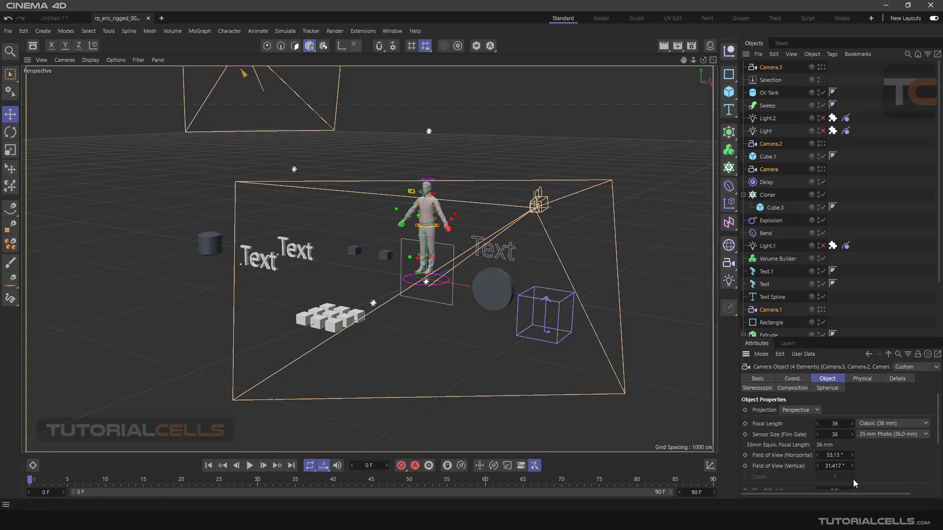
pyautogui.click(771, 67)
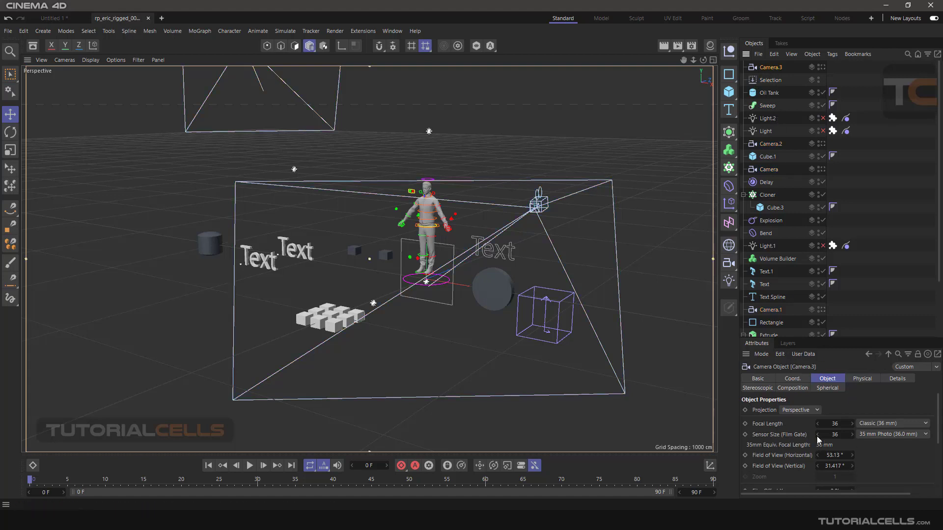
pyautogui.click(777, 81)
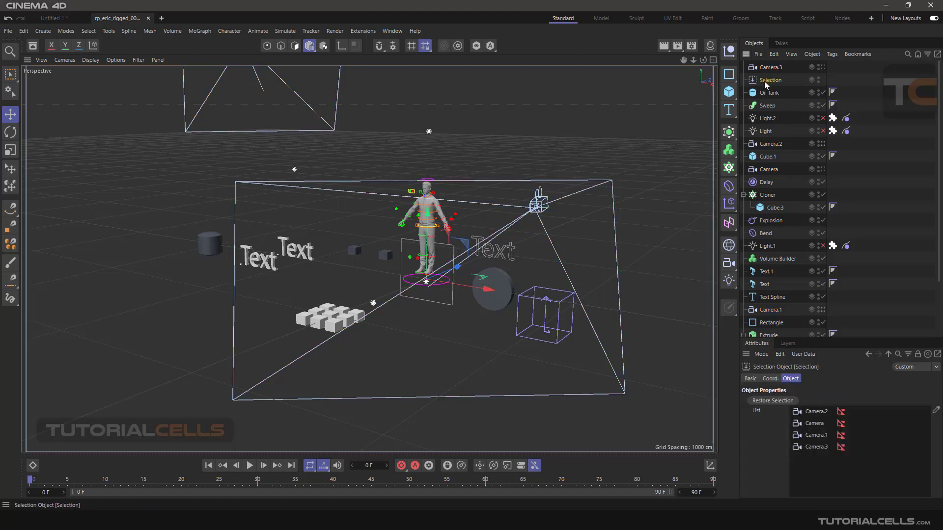
# Rename the saved Selection object to 'camera'.
pyautogui.doubleClick(764, 80)
pyautogui.write('camera')
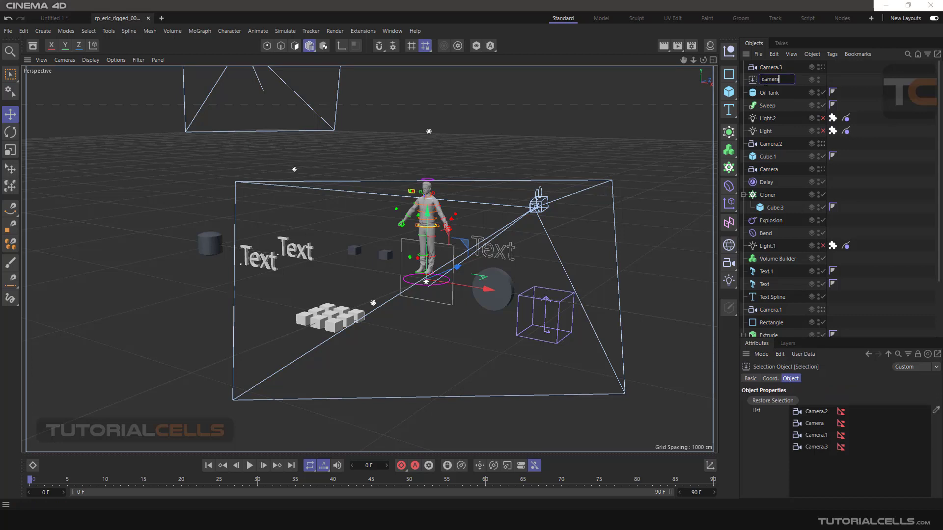
pyautogui.press('Return')
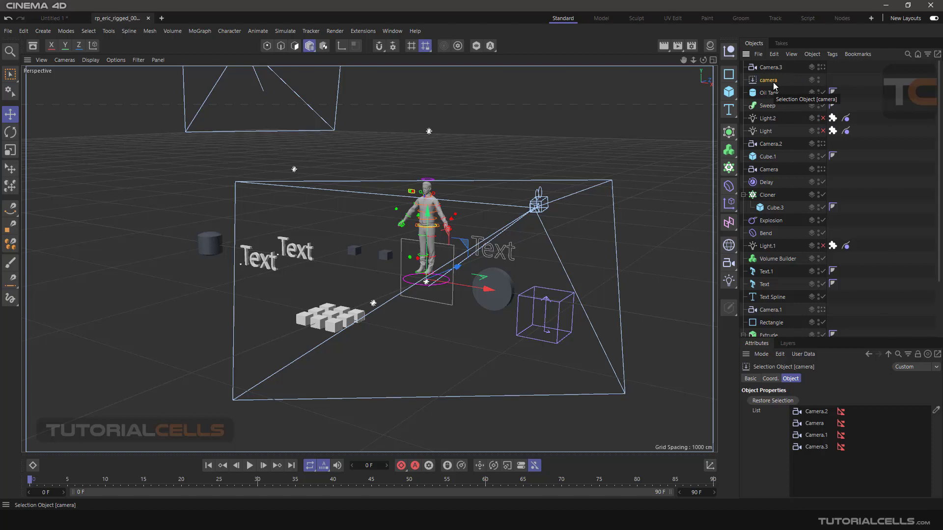
# Restore the 'camera' selection, confirm all four cameras including Camera.3 are selected, and orbit to view them.
pyautogui.scroll(8, 401, 252)
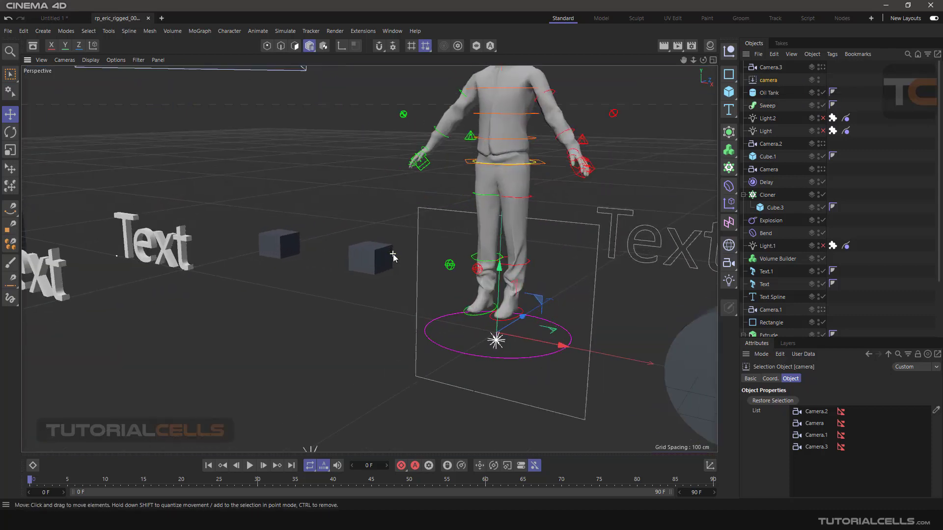
pyautogui.scroll(2, 409, 241)
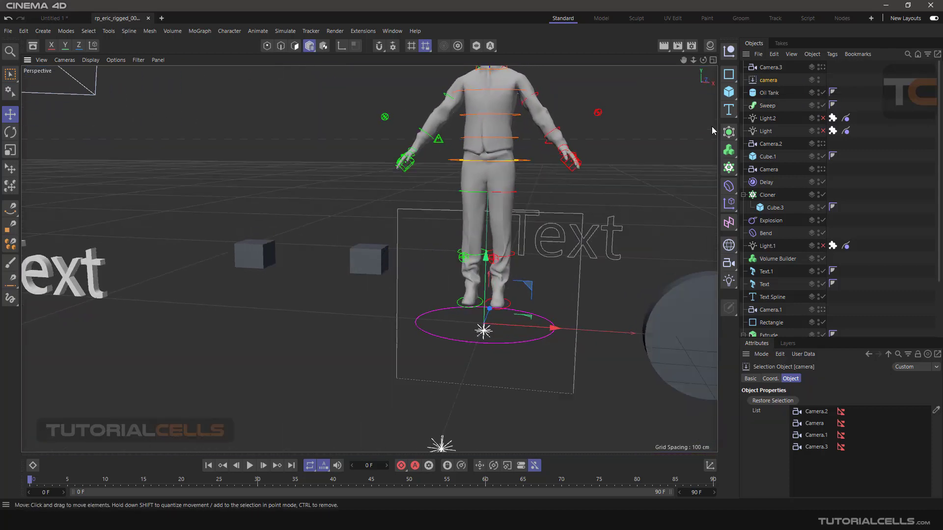
pyautogui.doubleClick(758, 83)
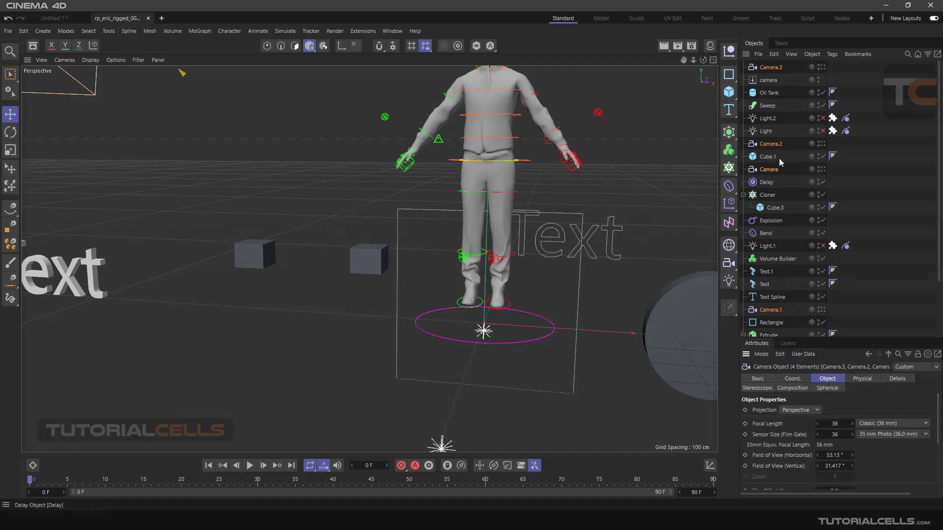
pyautogui.click(769, 81)
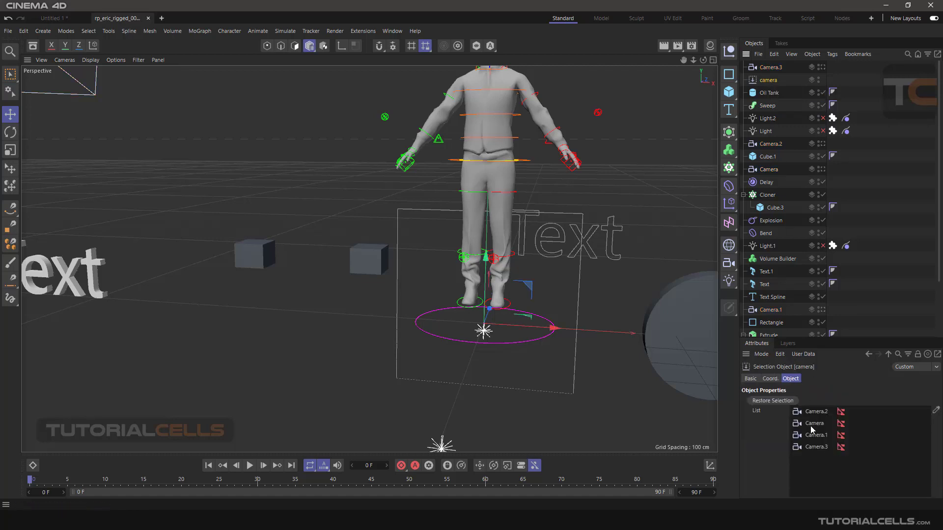
pyautogui.click(814, 447)
pyautogui.click(779, 402)
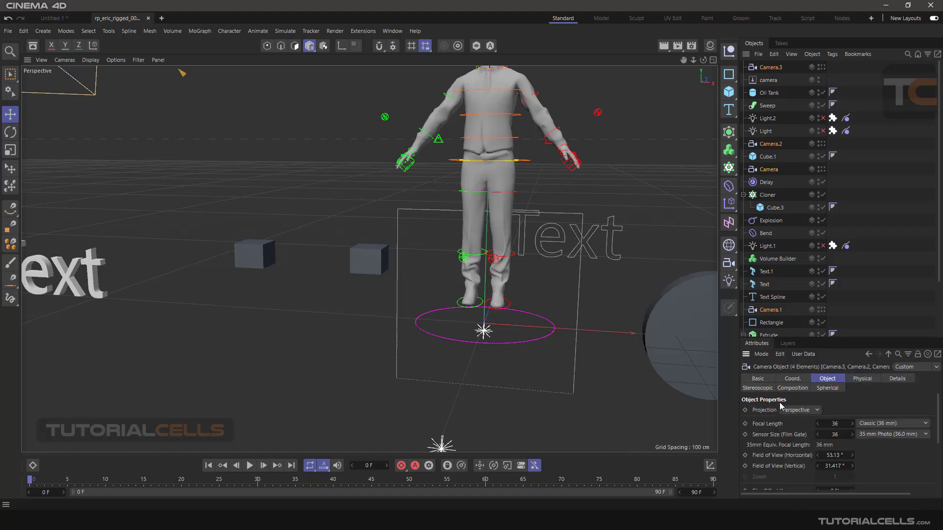
pyautogui.scroll(-10, 552, 311)
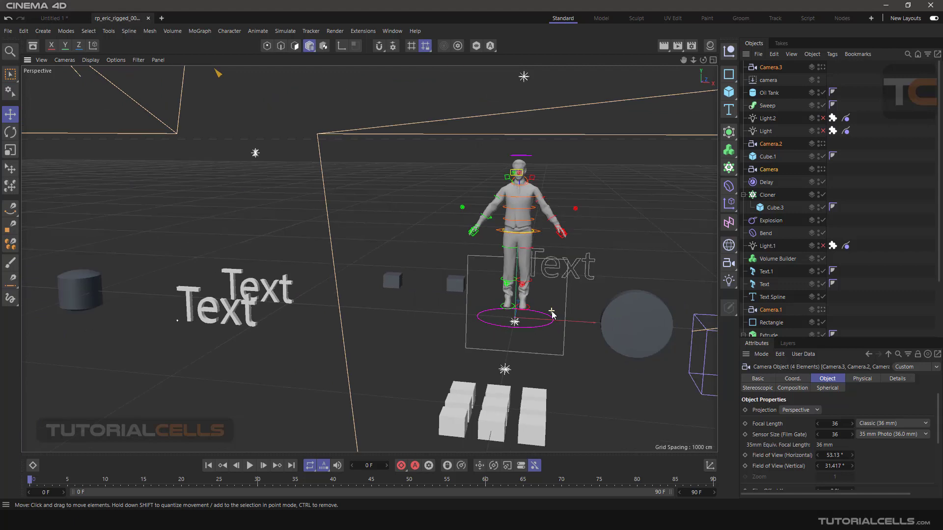
pyautogui.keyDown('alt'); pyautogui.moveTo(546, 311); pyautogui.dragTo(435, 231); pyautogui.keyUp('alt')
pyautogui.click(10, 98)
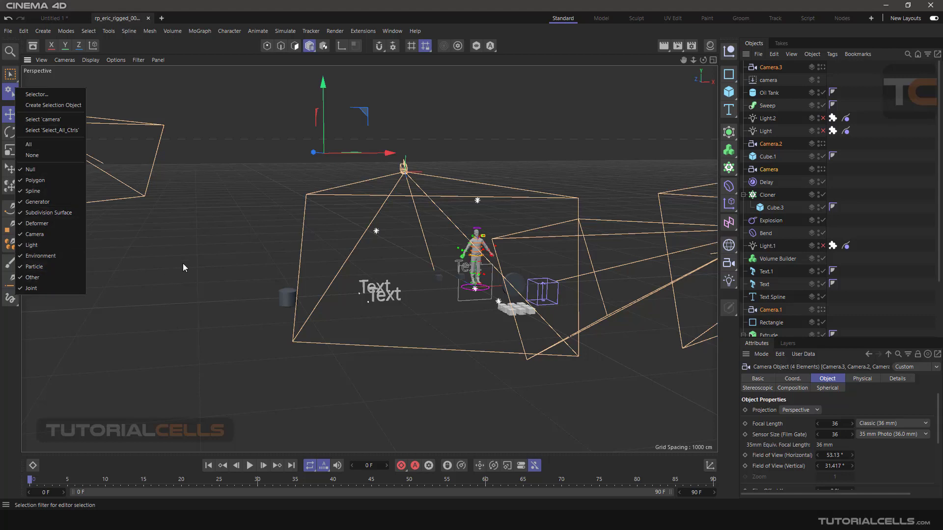
pyautogui.click(192, 251)
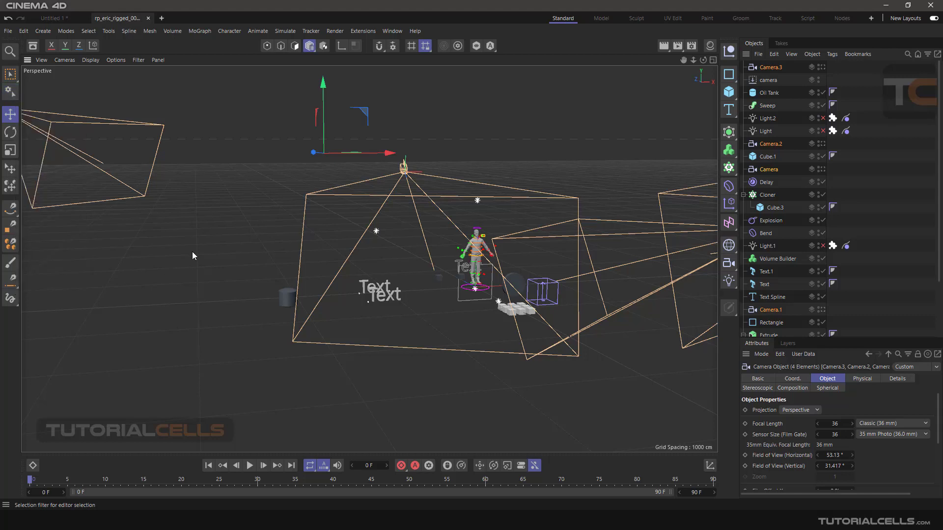